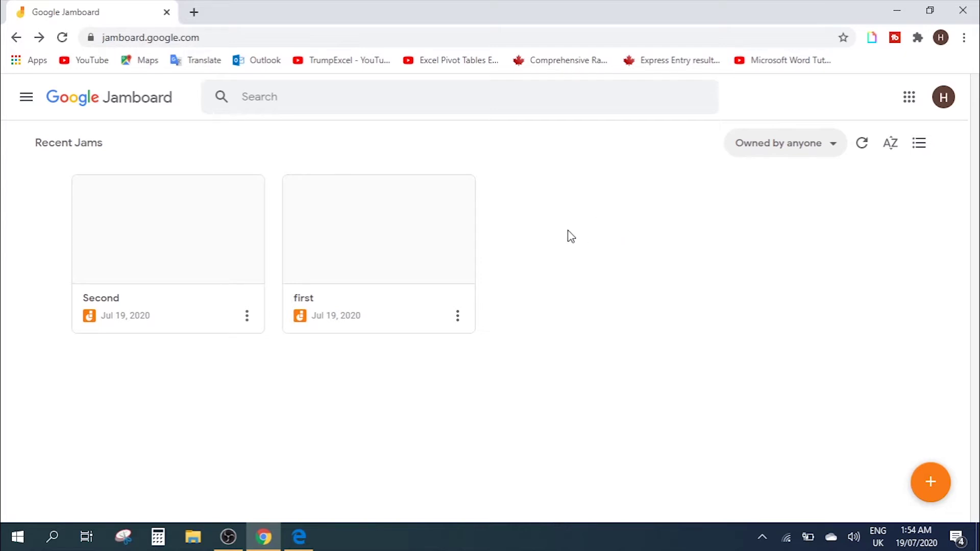
- Examine the Recent Jams page: its web address, row and grid views, sorting options and ownership filter
click(217, 36)
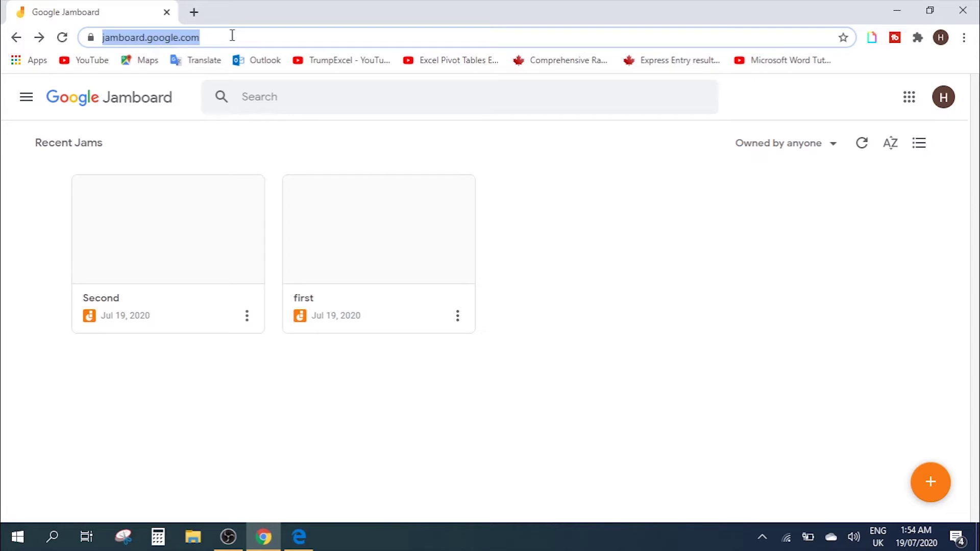
click(519, 152)
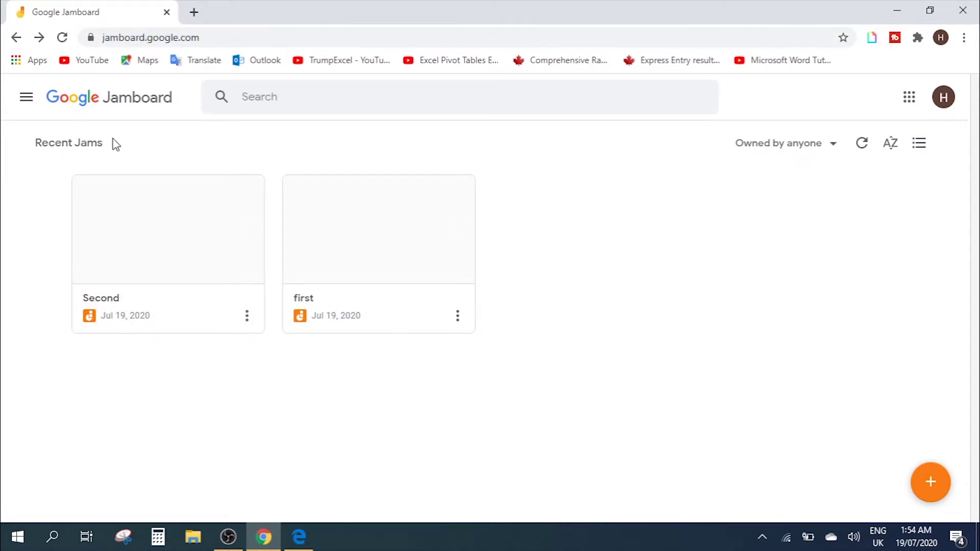
mouse_move(250, 251)
click(921, 144)
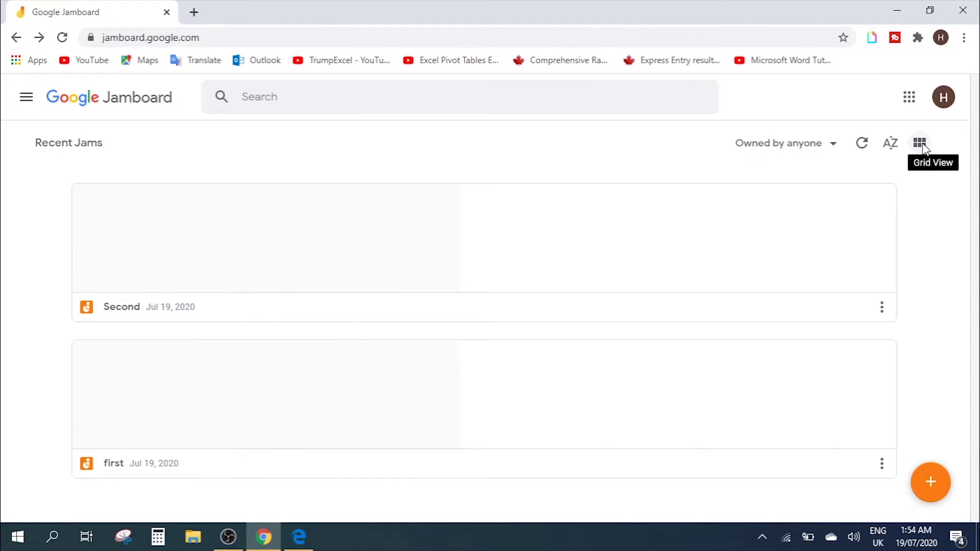
click(922, 145)
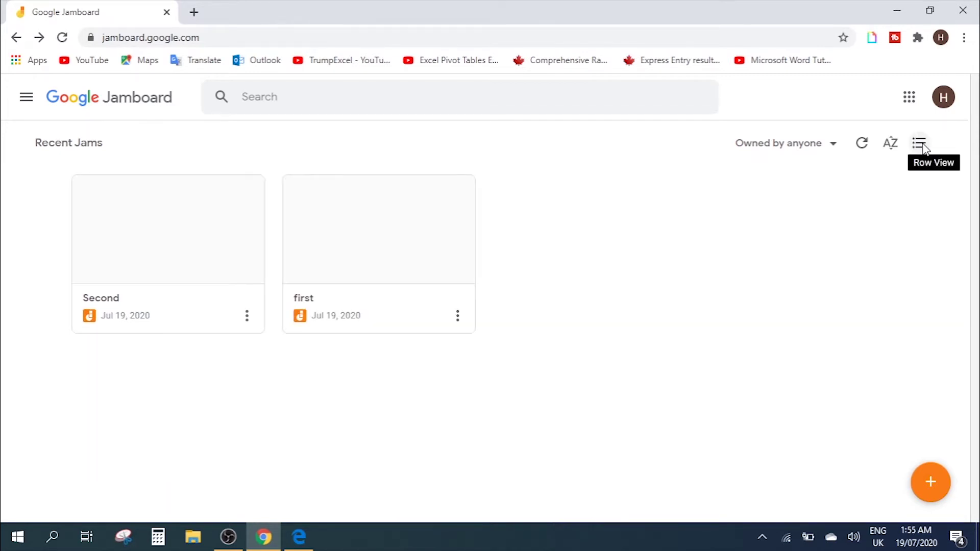
click(890, 143)
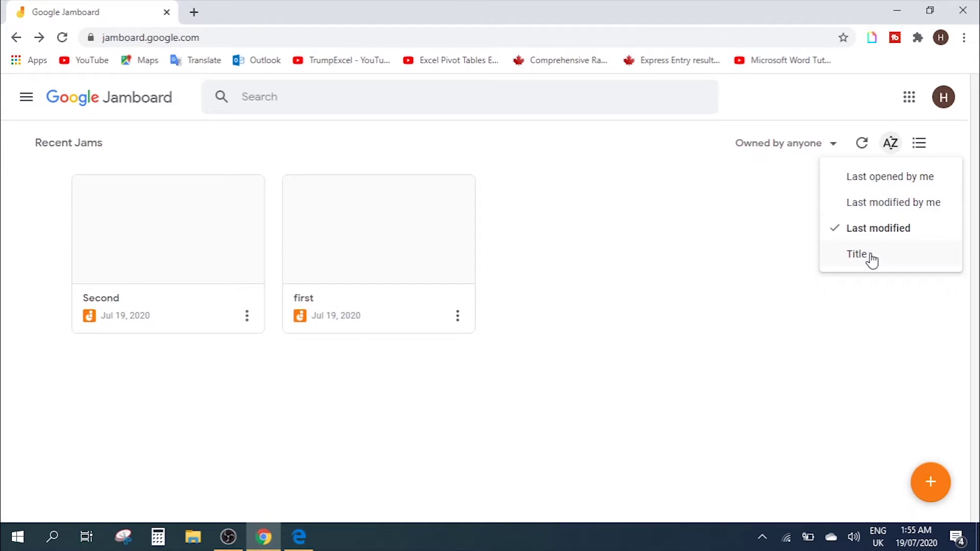
click(778, 218)
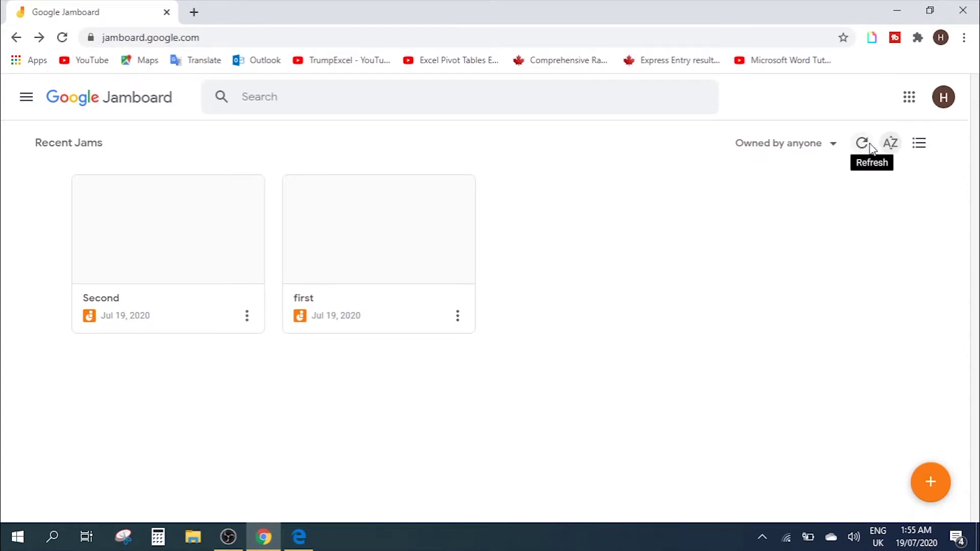
click(795, 151)
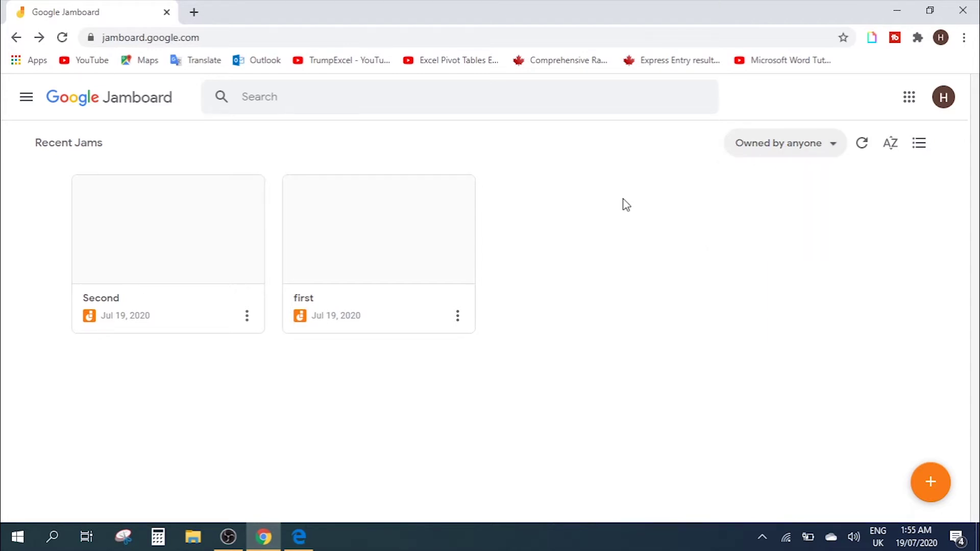
click(664, 209)
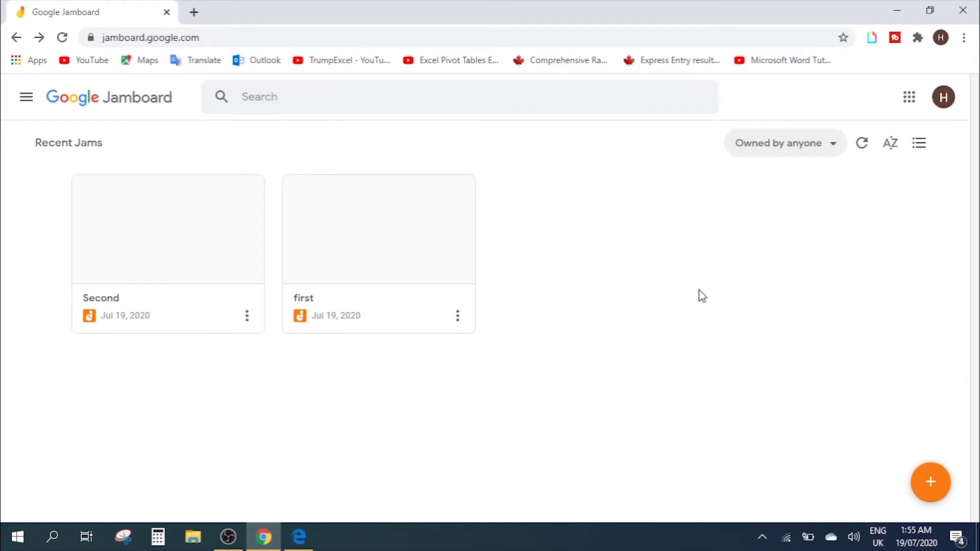
- Create a new Jam and rename it Demo
click(933, 481)
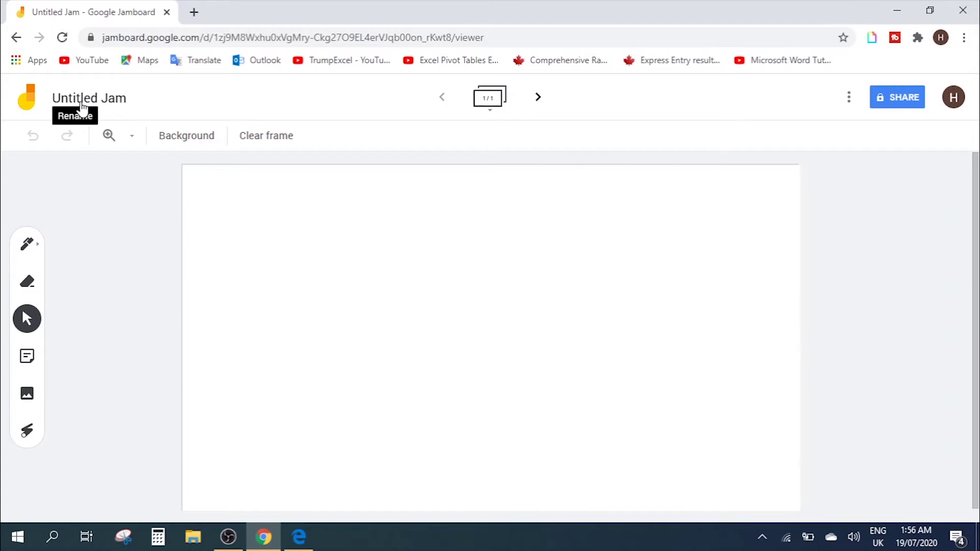
click(82, 107)
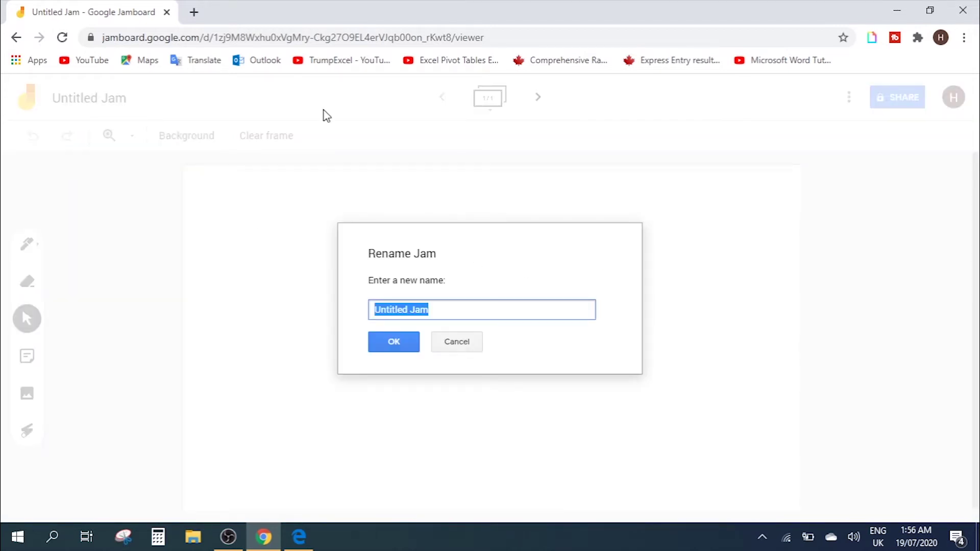
text(Demo)
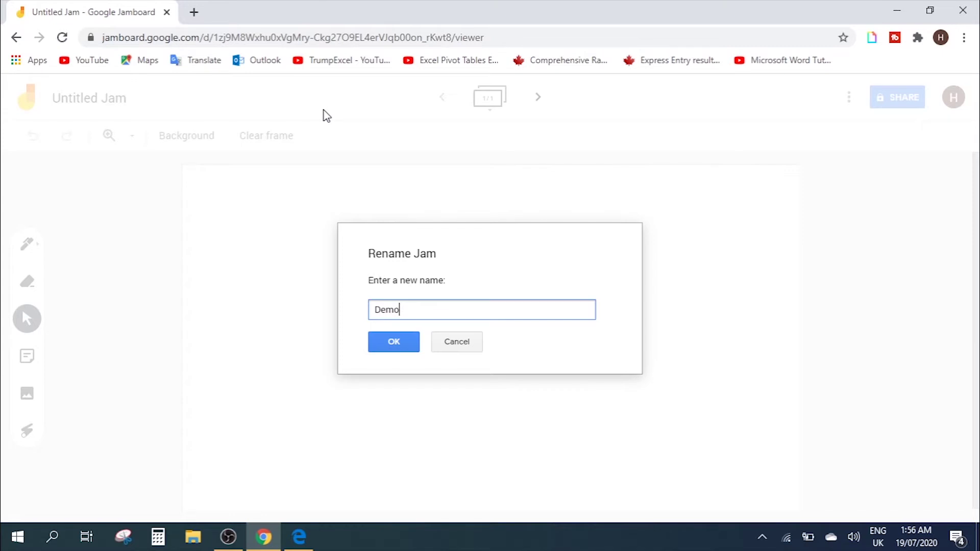
click(402, 344)
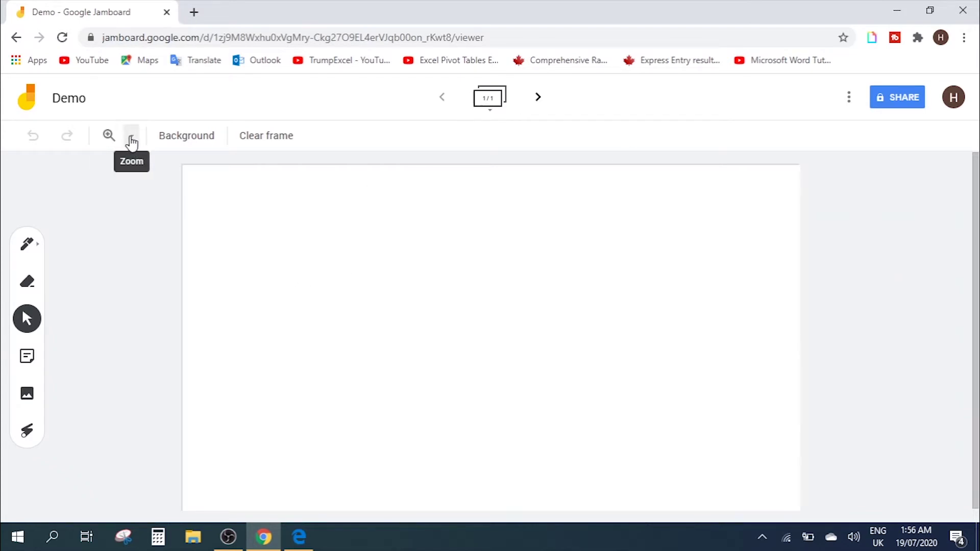
- Check the available zoom levels and try the dotted, lined, grid, blue and black backgrounds on the frame
click(131, 137)
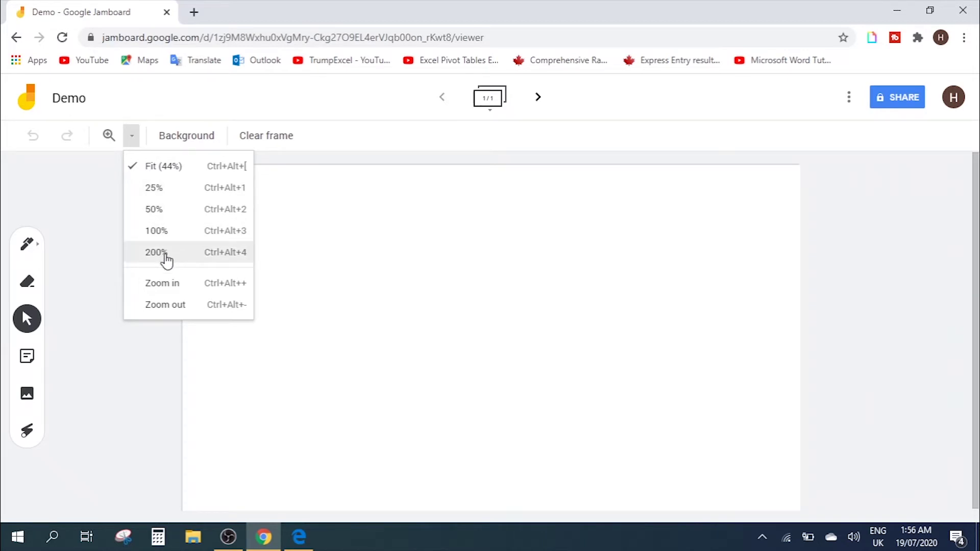
click(132, 138)
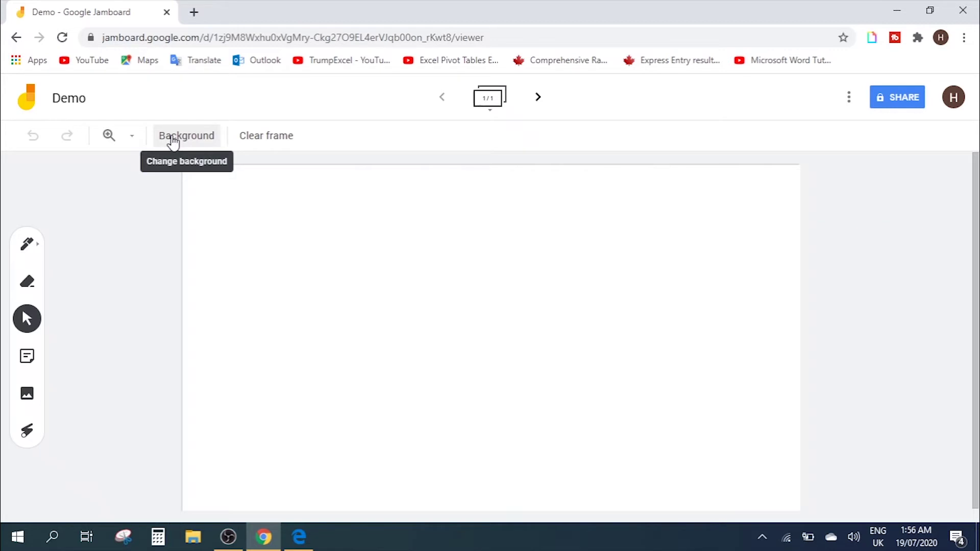
click(173, 143)
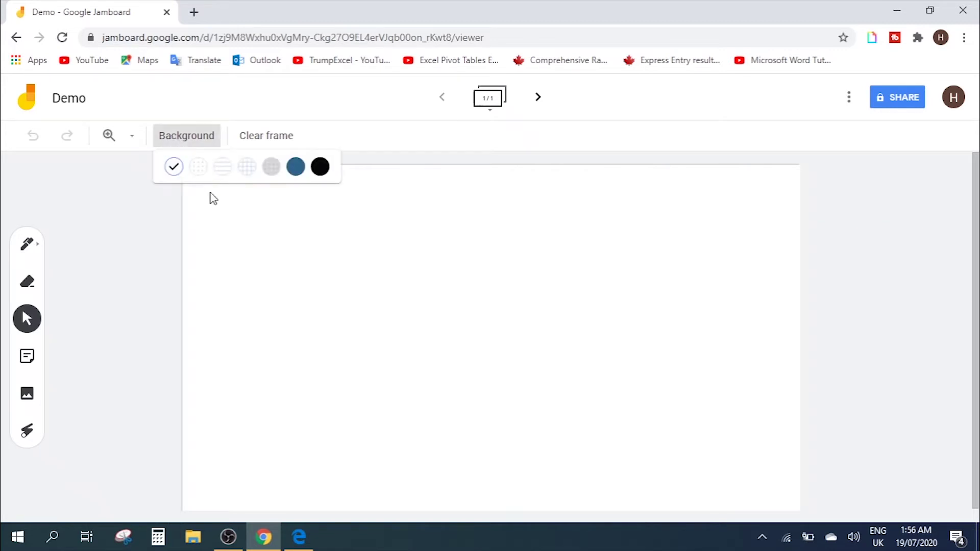
click(202, 169)
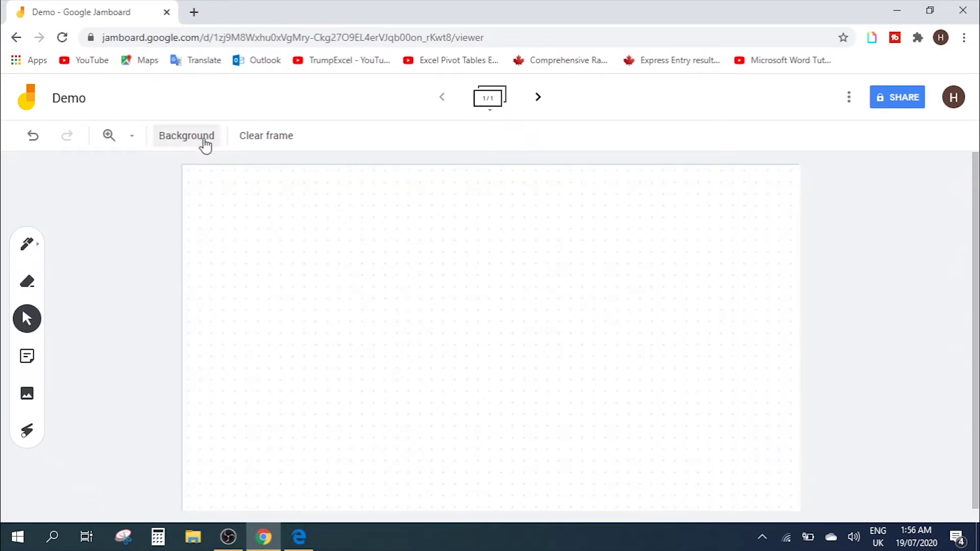
click(203, 143)
click(221, 171)
click(204, 139)
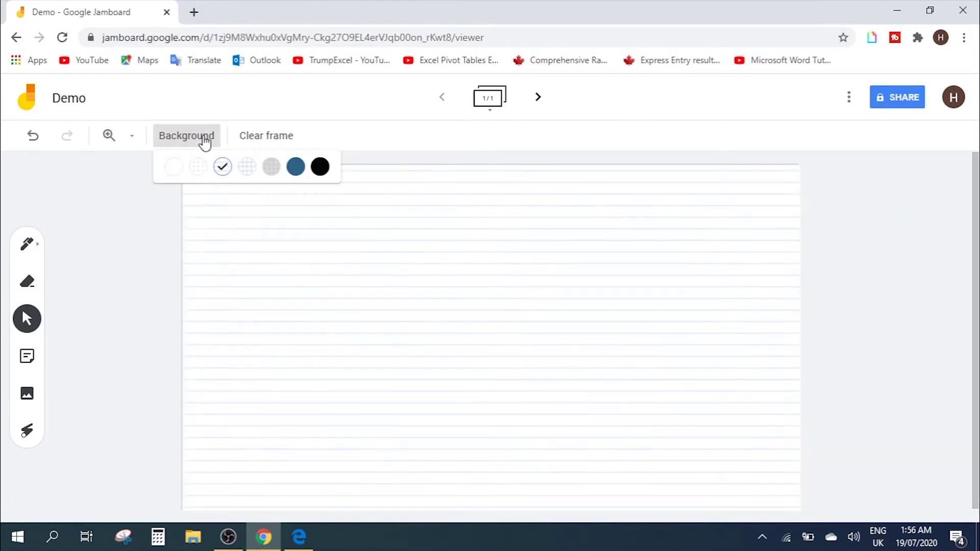
click(246, 169)
click(188, 137)
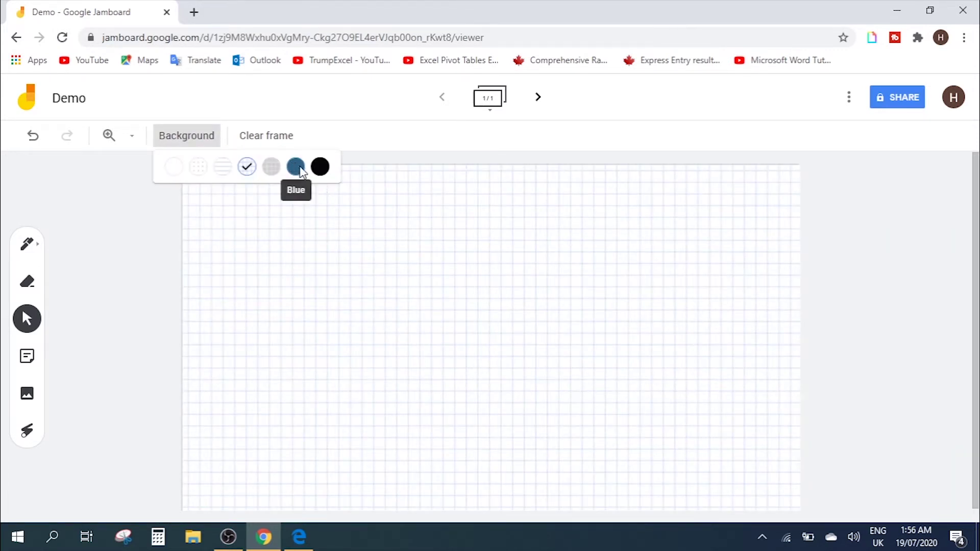
click(301, 172)
click(195, 138)
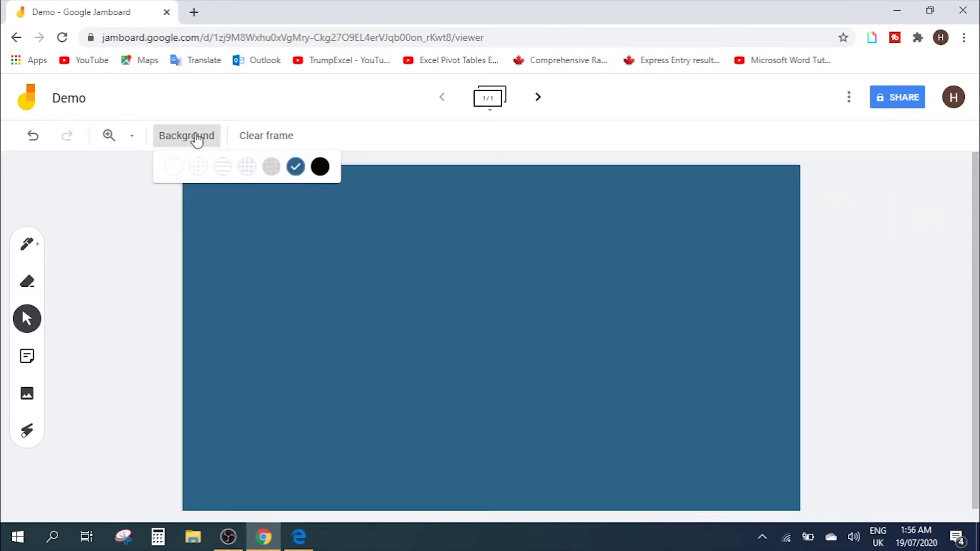
click(320, 168)
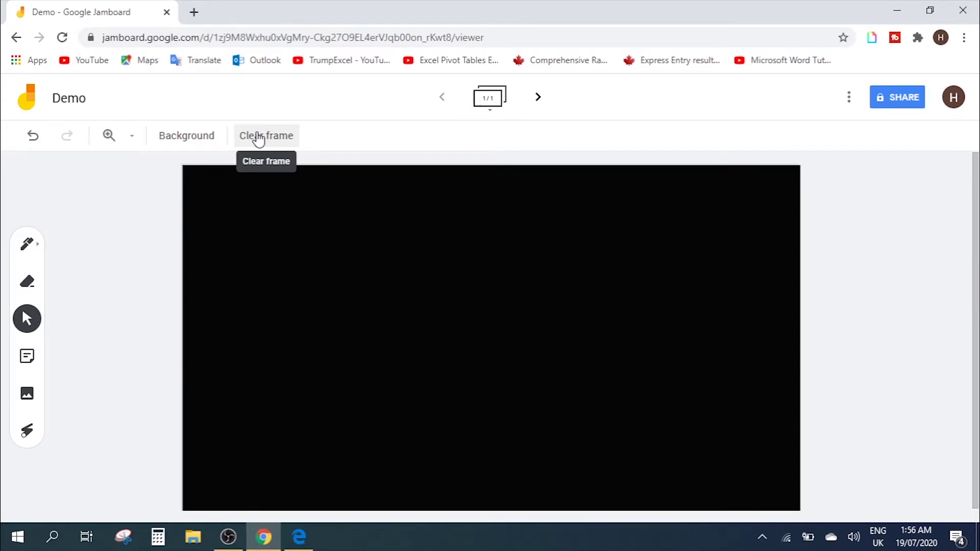
- Clear the frame and set its background to plain white
click(253, 139)
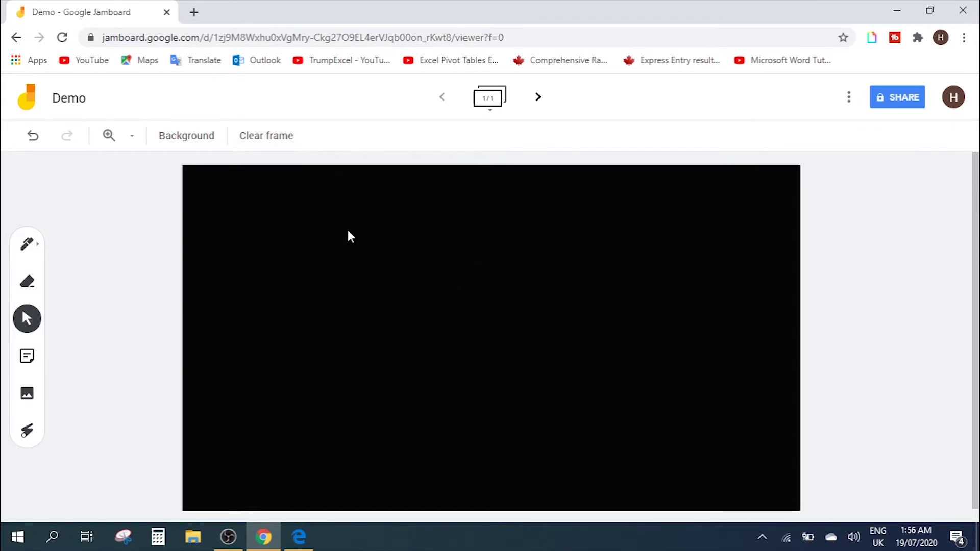
click(202, 152)
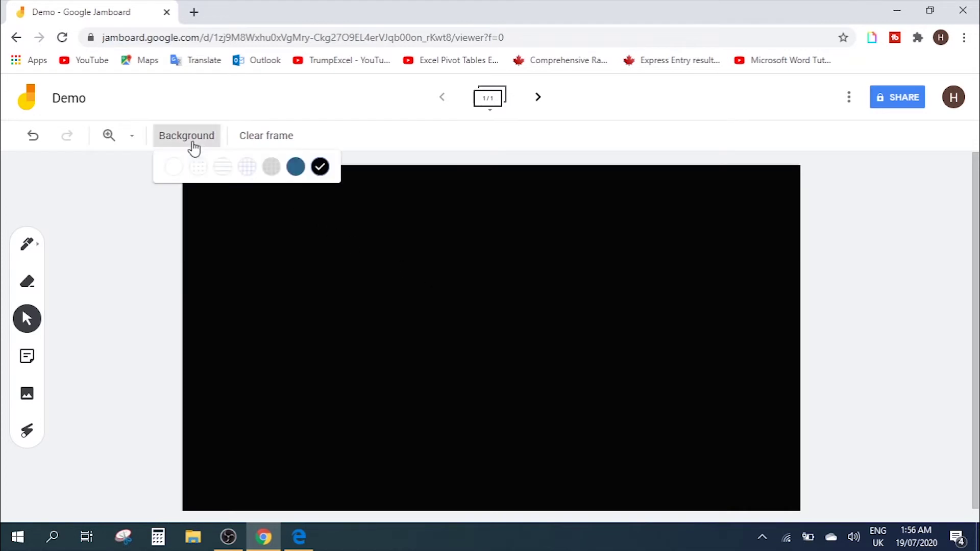
click(174, 169)
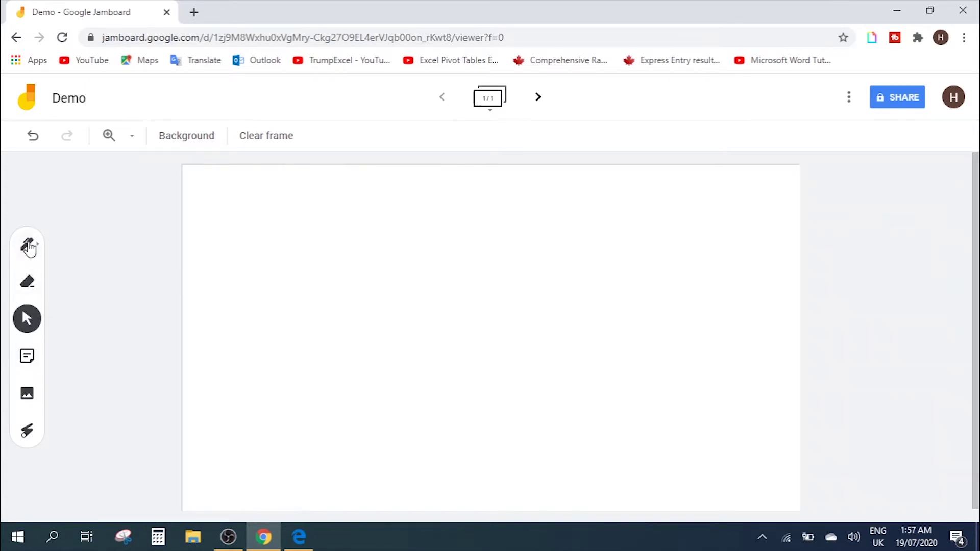
- Handwrite "H & S" in black with the marker across the frame's upper part and erase most of the S
click(28, 246)
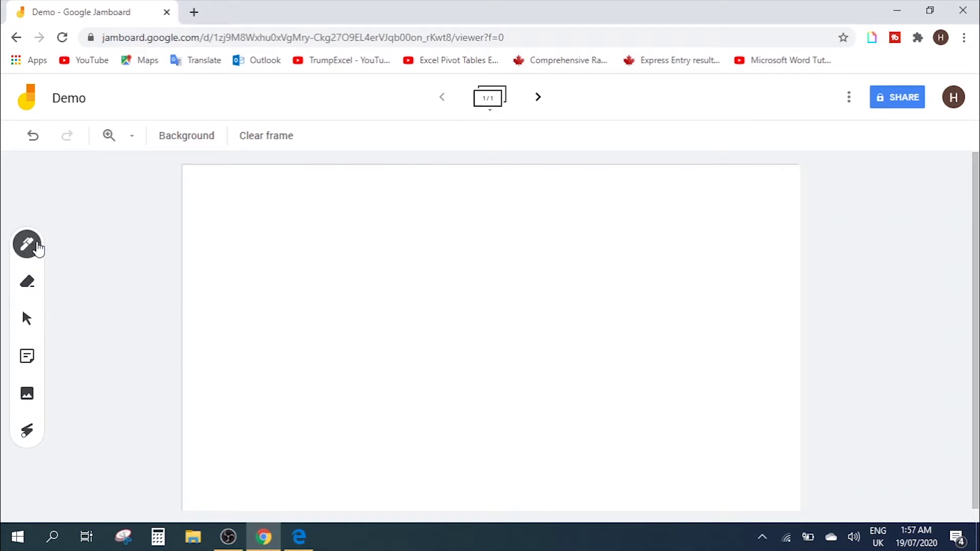
click(28, 246)
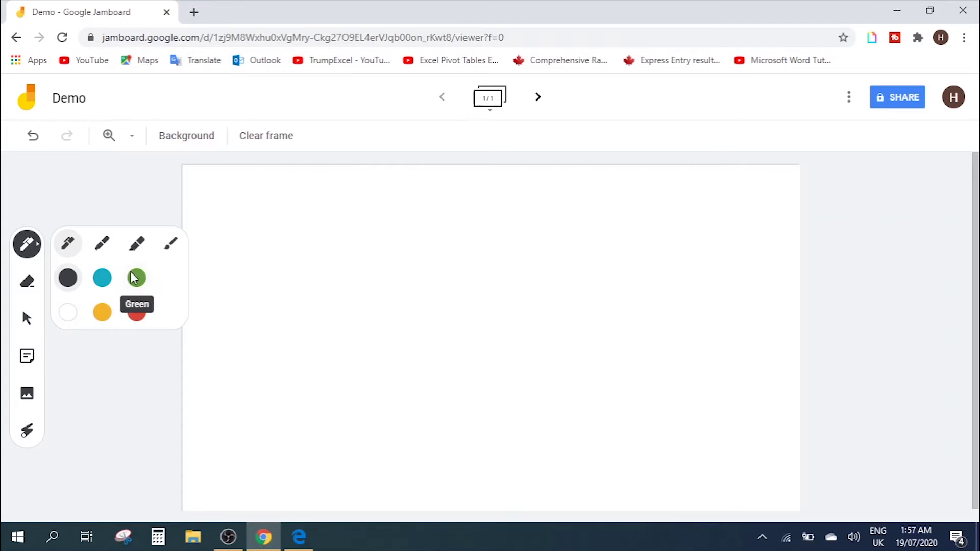
click(102, 246)
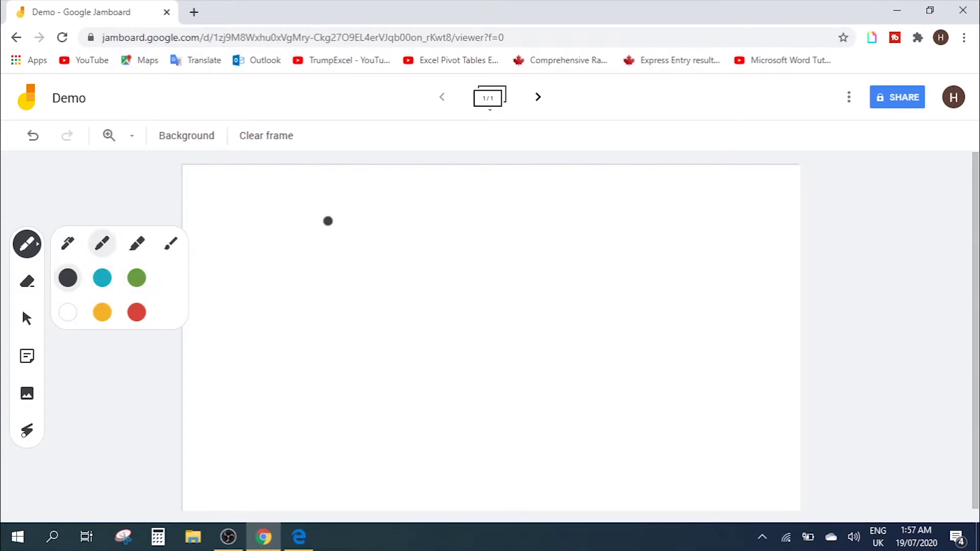
drag(305, 231, 296, 293)
mouse_move(358, 206)
mouse_down()
mouse_move(349, 280)
mouse_move(376, 249)
mouse_up()
mouse_move(397, 202)
mouse_down()
mouse_move(463, 255)
mouse_move(433, 293)
mouse_up()
mouse_move(530, 199)
mouse_down()
mouse_move(513, 210)
mouse_move(494, 295)
mouse_up()
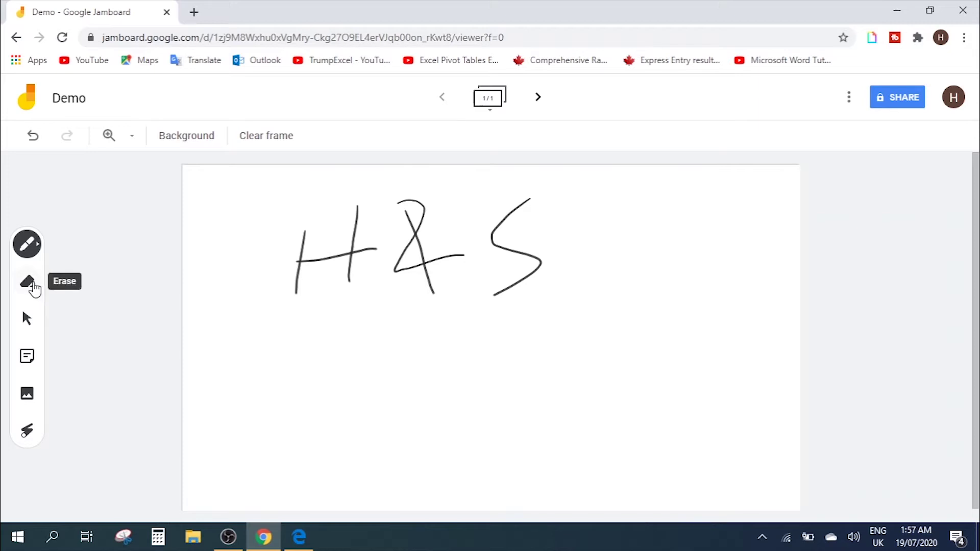
click(32, 285)
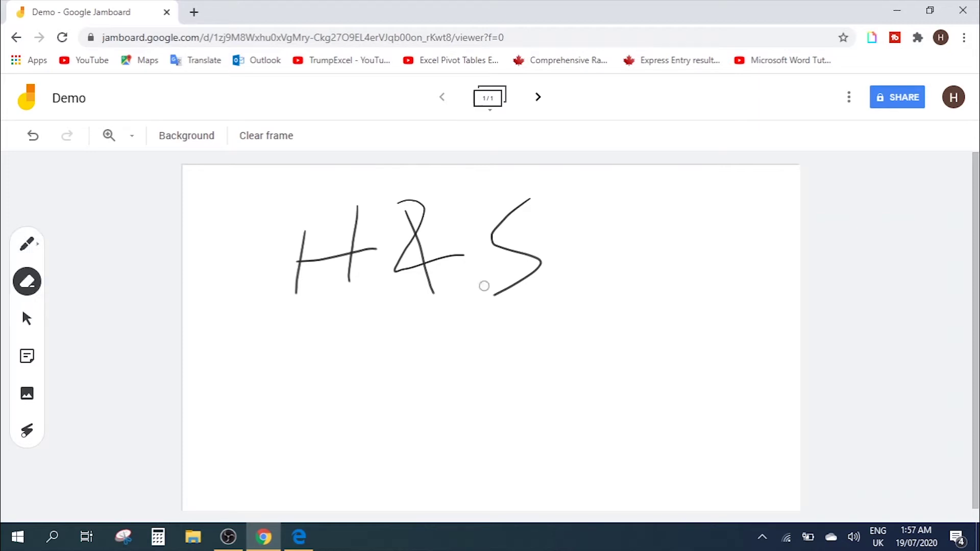
mouse_move(488, 296)
mouse_down()
mouse_move(540, 274)
mouse_move(495, 243)
mouse_move(525, 211)
mouse_move(495, 221)
mouse_up()
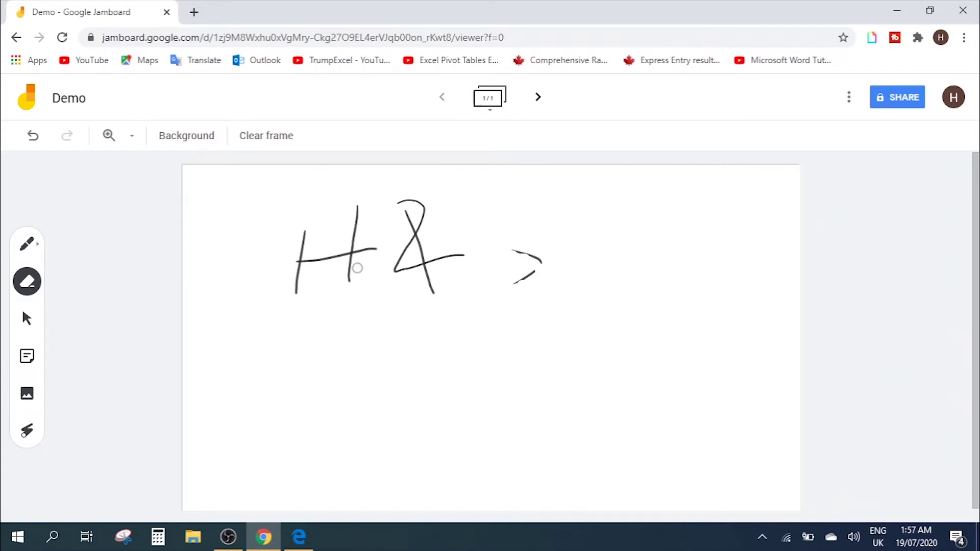
- Undo the erasing and all the handwritten strokes until the frame is blank
key(ctrl+z)
key(ctrl+z)
key(ctrl+z)
key(ctrl+z)
key(ctrl+z)
key(ctrl+z)
key(ctrl+z)
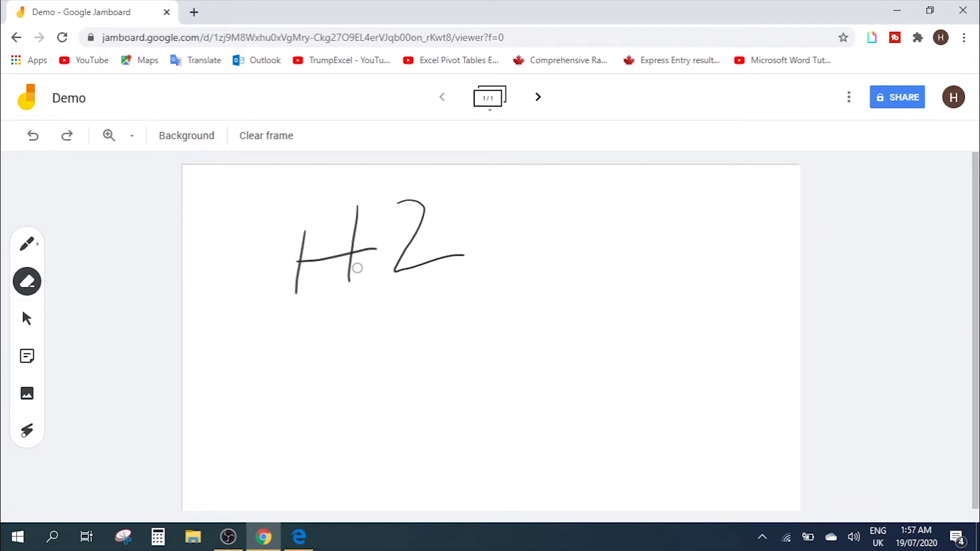
key(ctrl+z)
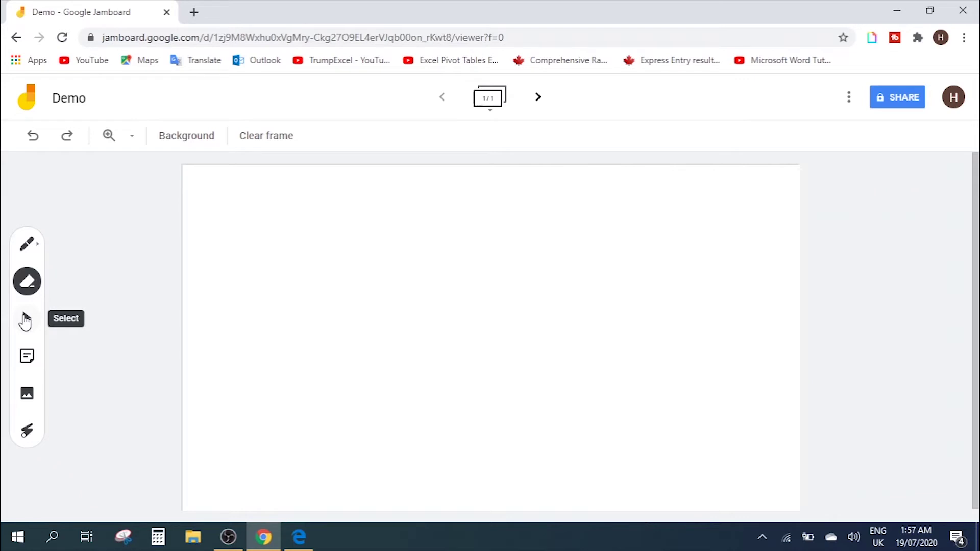
- Start a new sticky note containing the text "Sample Note"
click(26, 360)
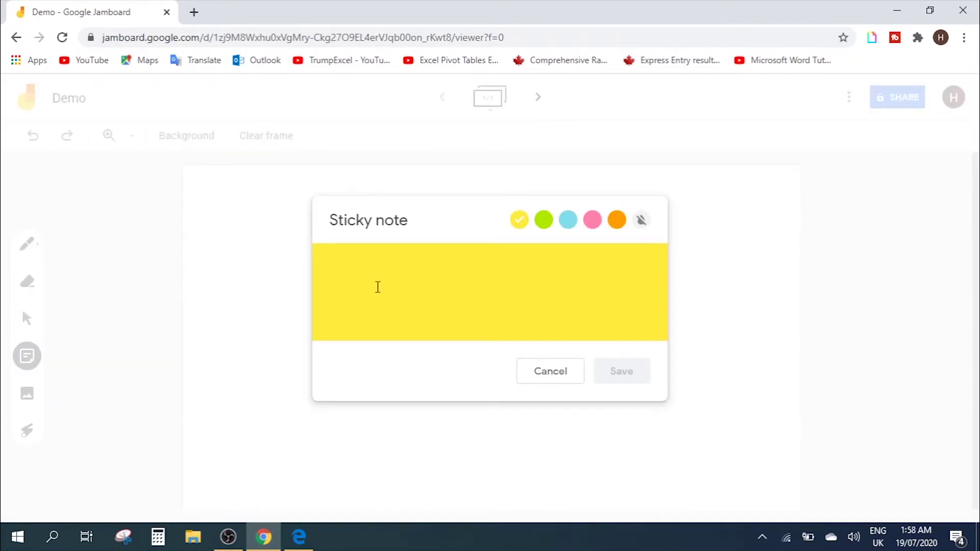
text(Sample )
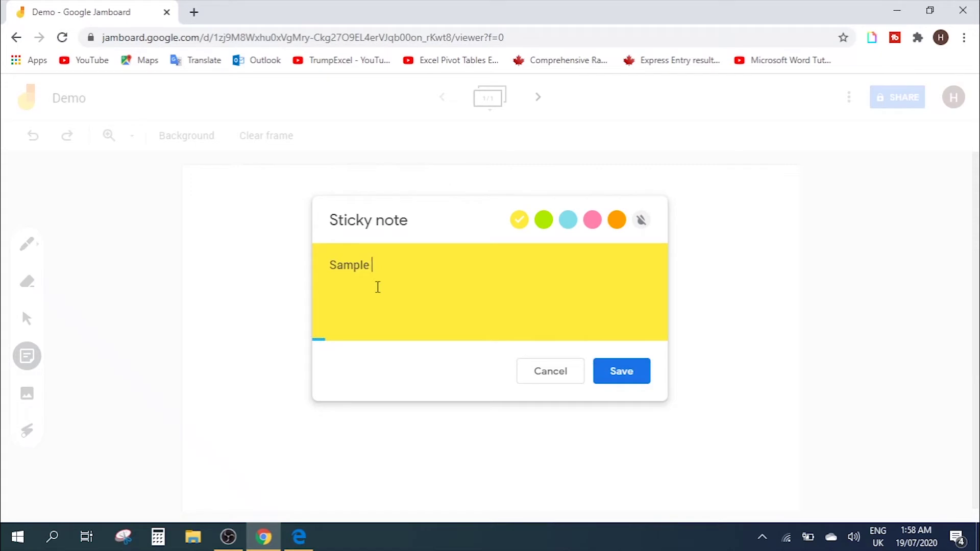
text(Note)
- Try the blue, pink, orange and no-colour options on the sticky note and save it in green without adding another note
click(542, 223)
click(566, 221)
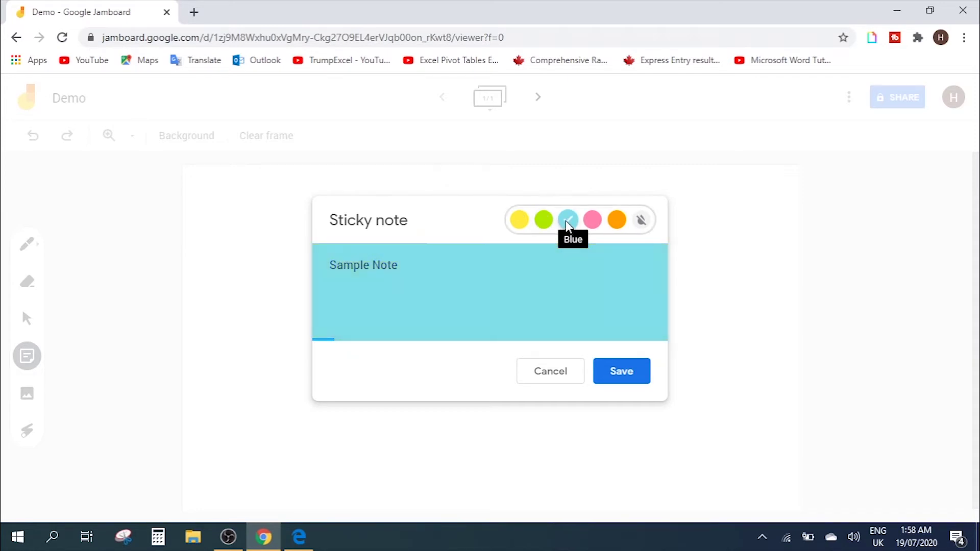
click(593, 222)
click(616, 223)
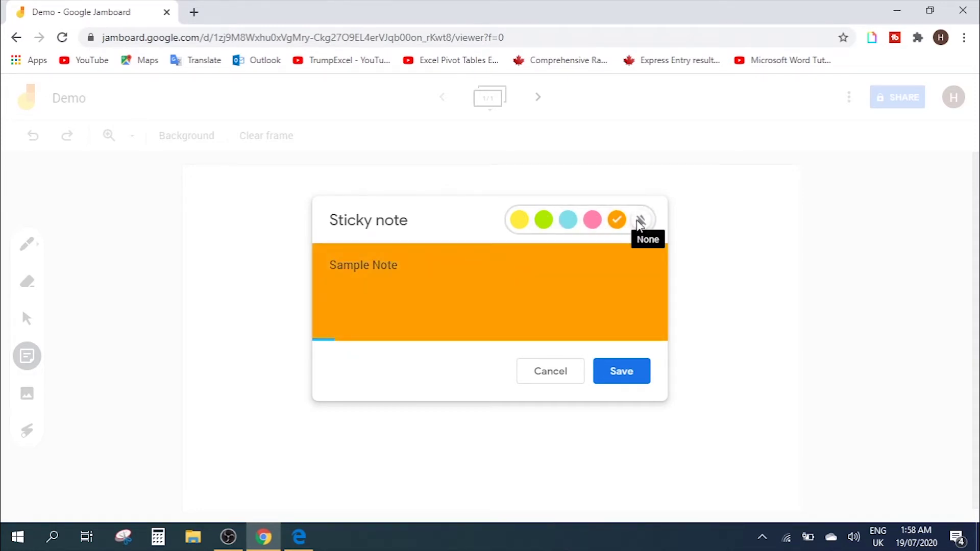
click(643, 222)
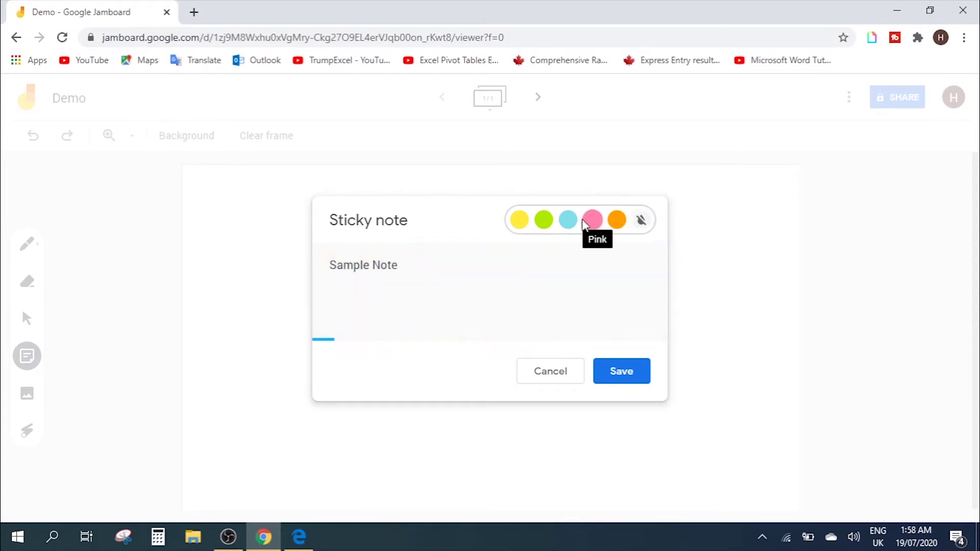
click(567, 223)
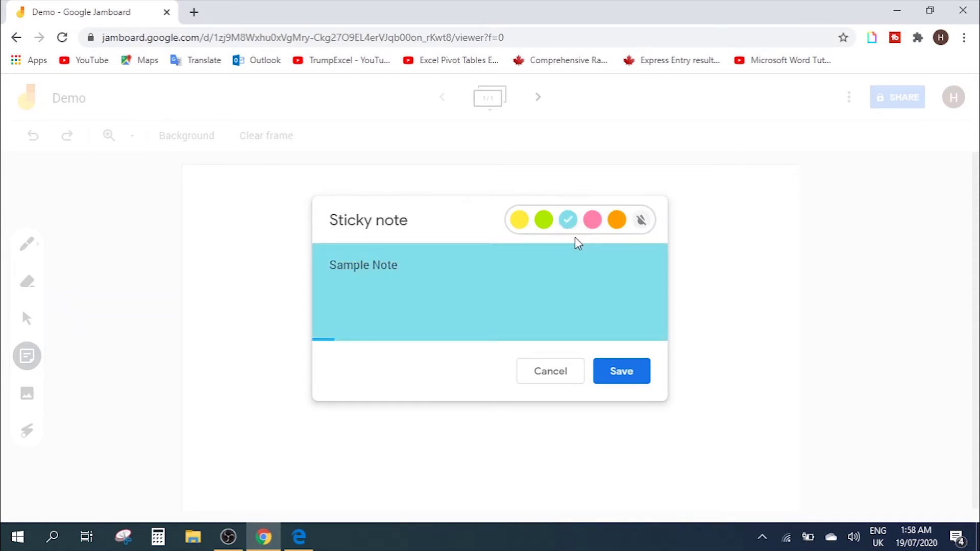
click(545, 217)
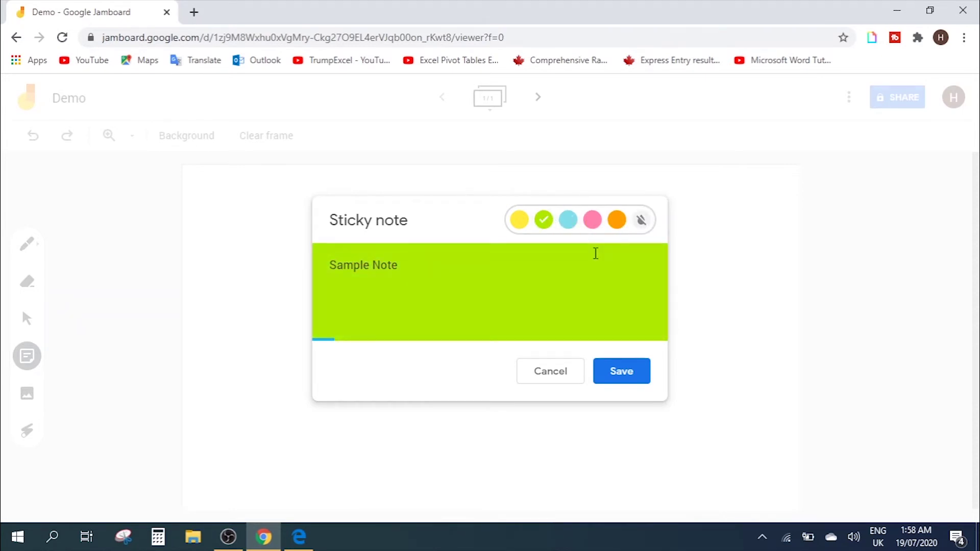
click(609, 365)
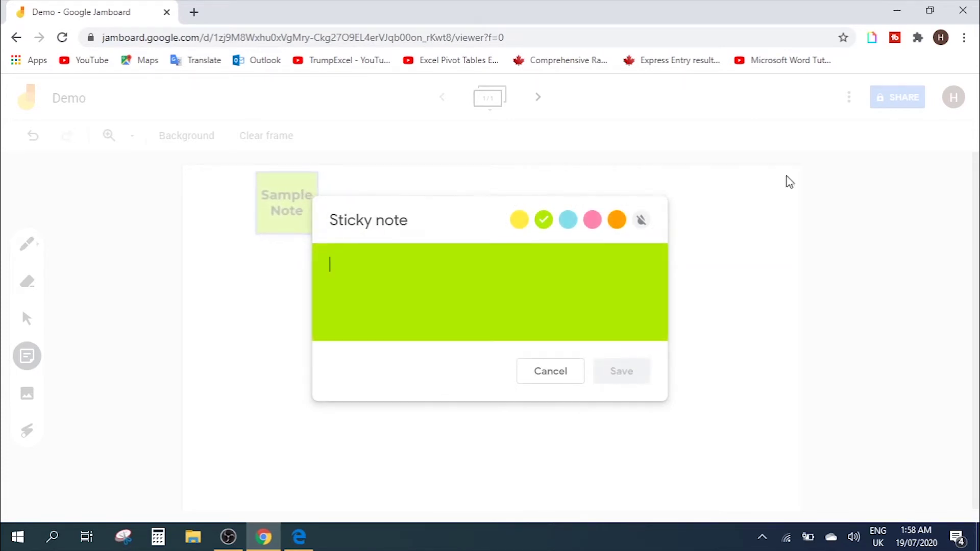
click(554, 372)
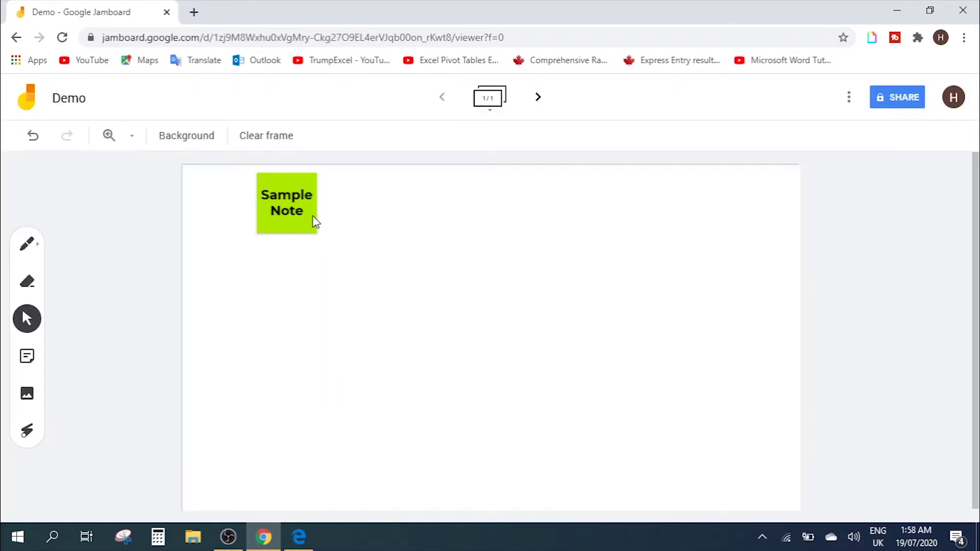
- Move the sticky note down toward the frame's centre, enlarge it from its lower corner and try its rotation handle
click(277, 198)
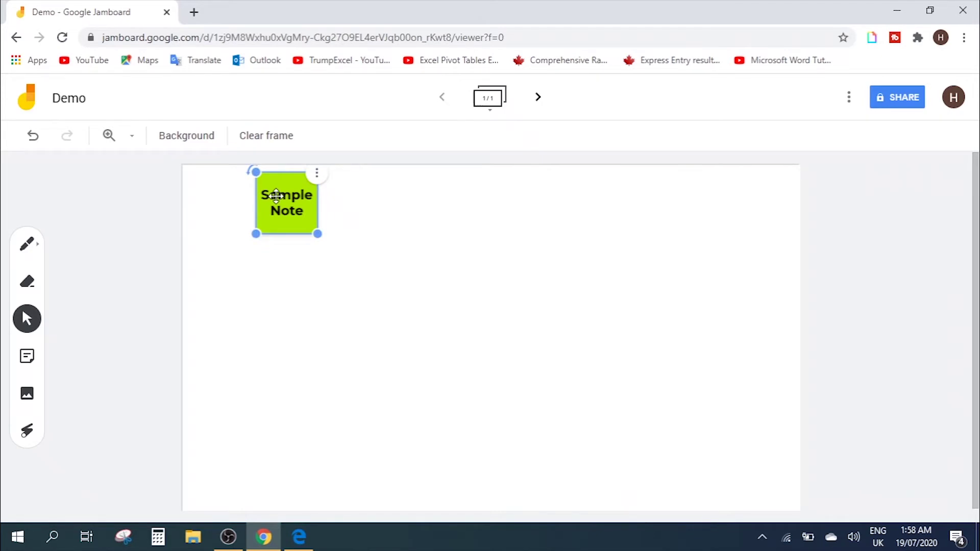
drag(277, 196, 342, 269)
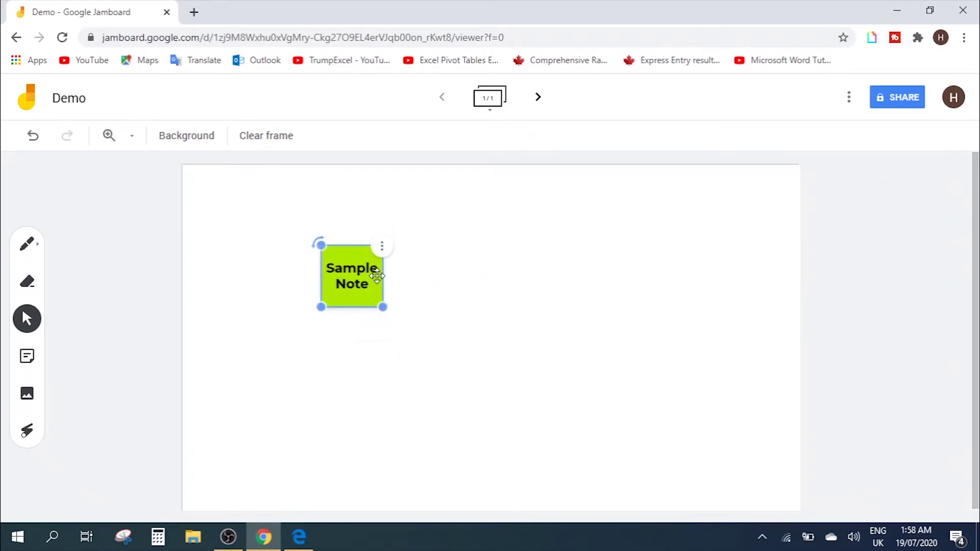
drag(383, 307, 419, 333)
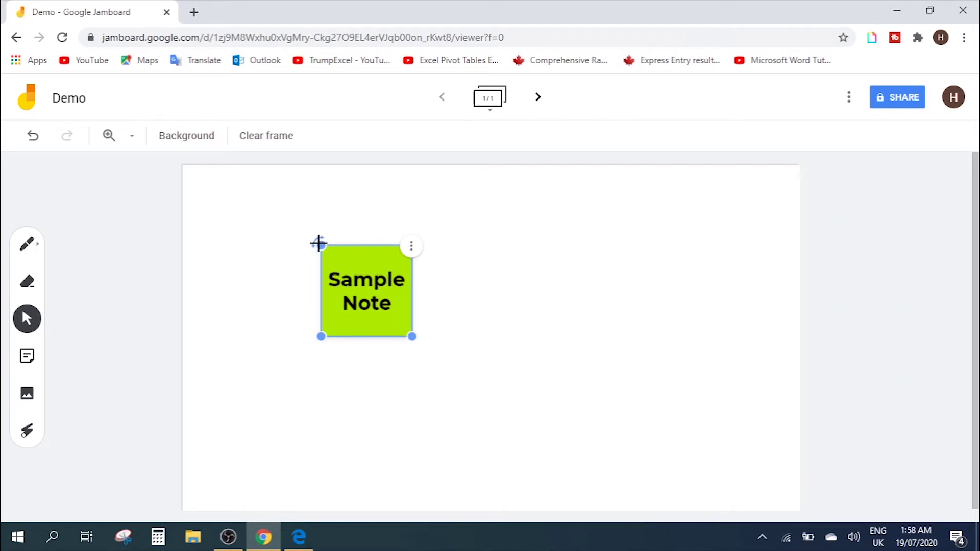
mouse_move(320, 238)
mouse_down()
mouse_move(368, 225)
mouse_move(313, 243)
mouse_up()
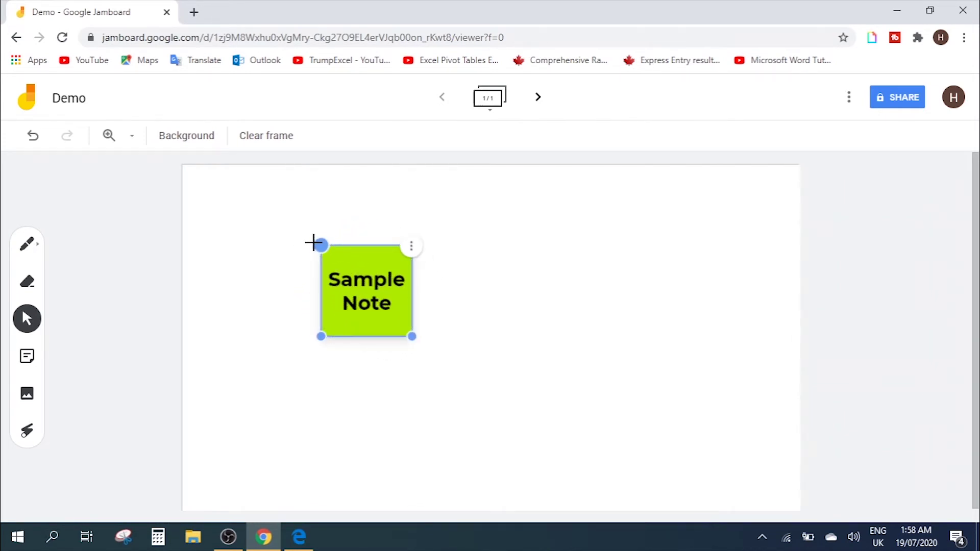
- Look at the sticky note's options and its text editor, leaving the note as it is
click(413, 249)
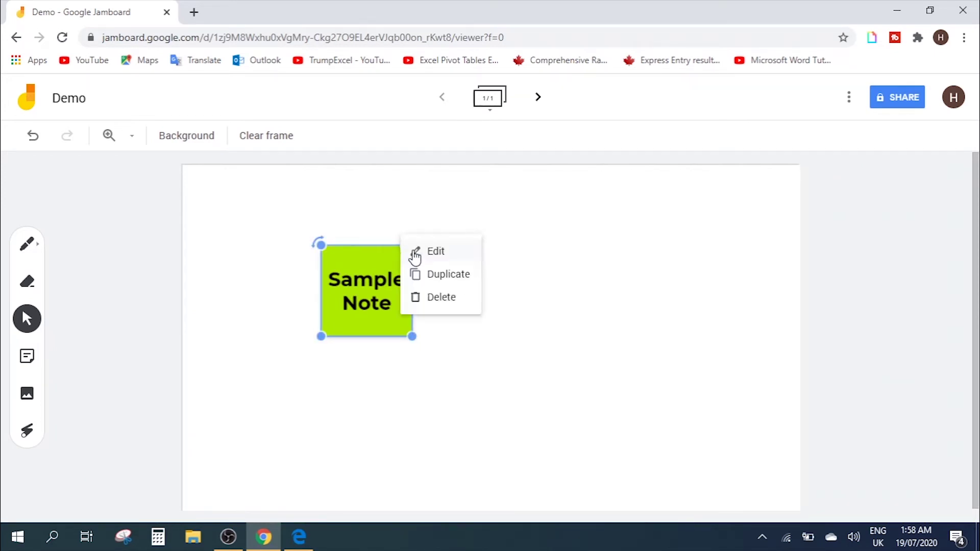
click(450, 255)
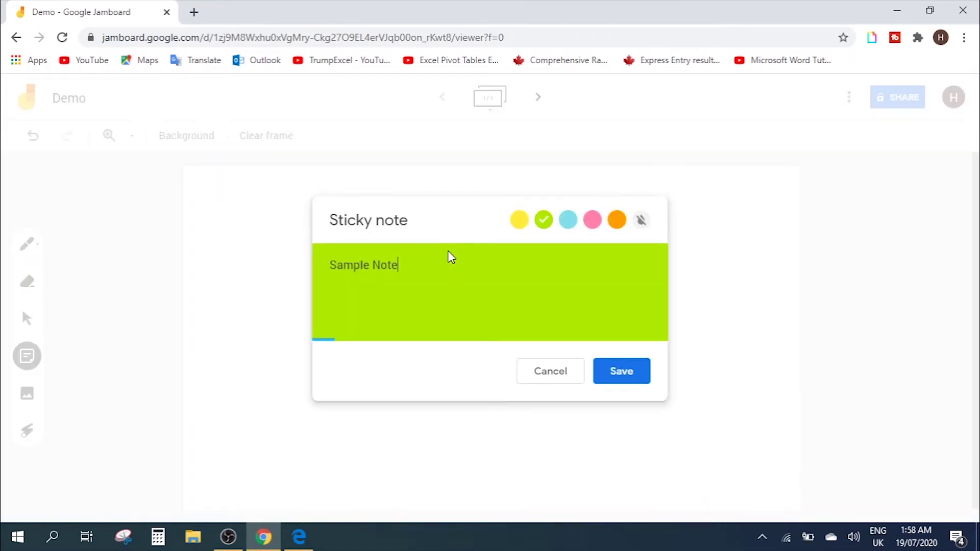
click(551, 373)
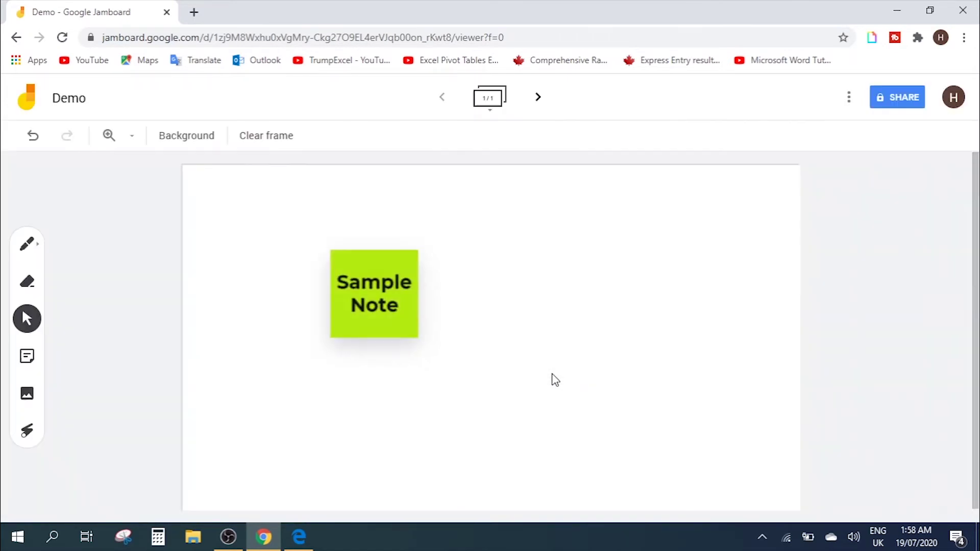
- Duplicate the green sticky note and place the copy to the right of the original
click(396, 277)
click(412, 248)
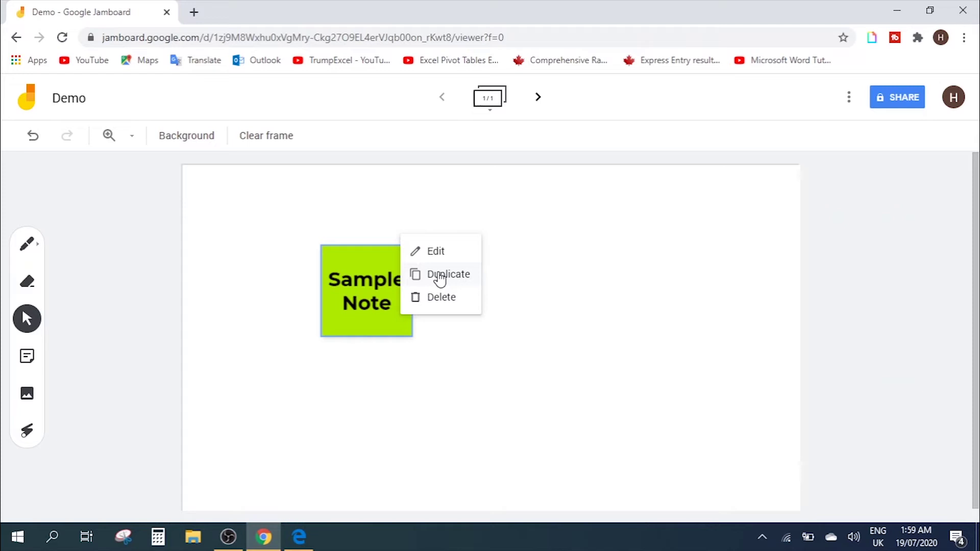
click(440, 280)
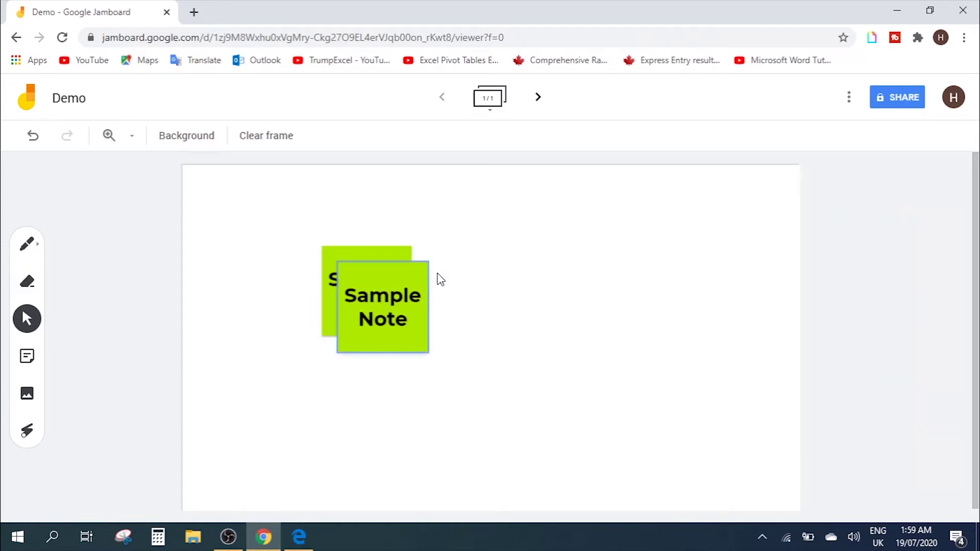
drag(396, 285, 632, 270)
click(354, 351)
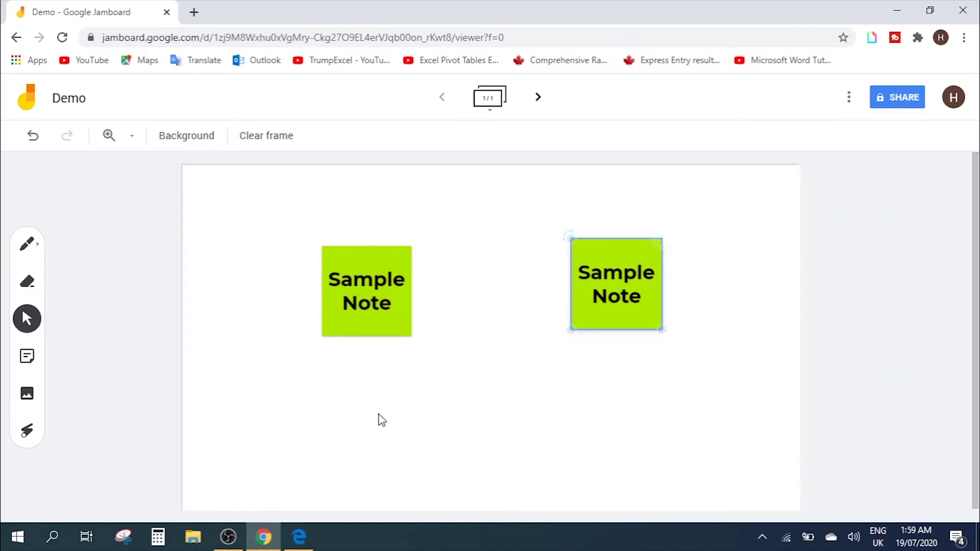
- Look through the Upload, Google Image Search and Photos sources for adding an image
click(28, 402)
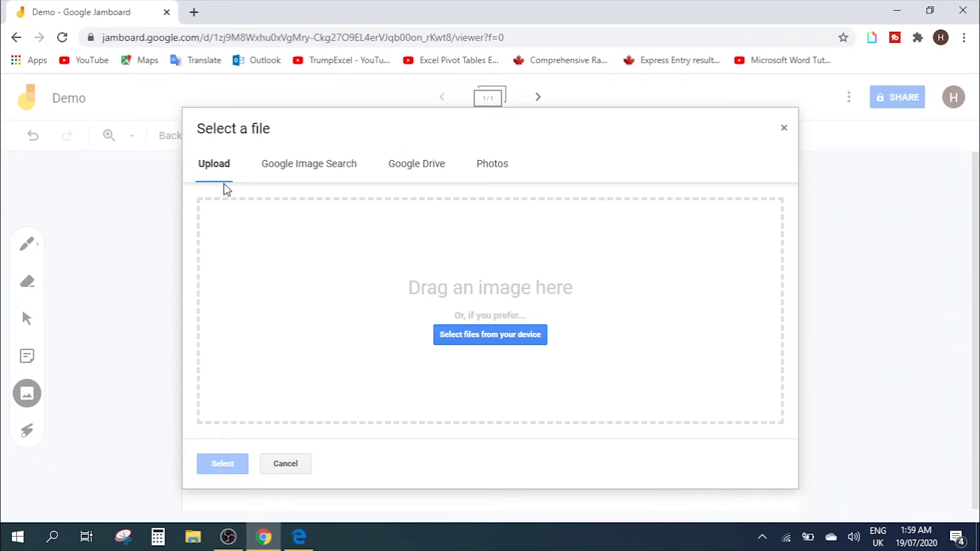
click(305, 167)
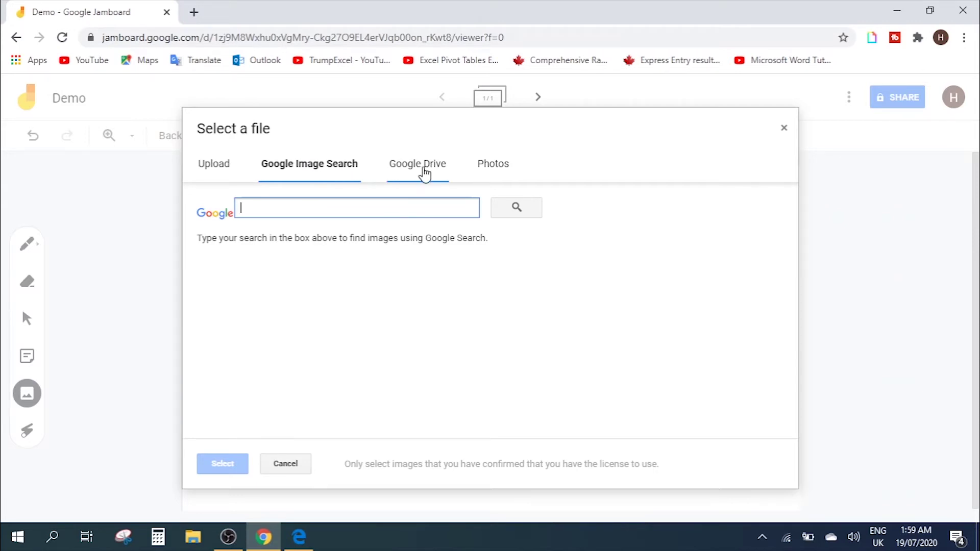
click(486, 174)
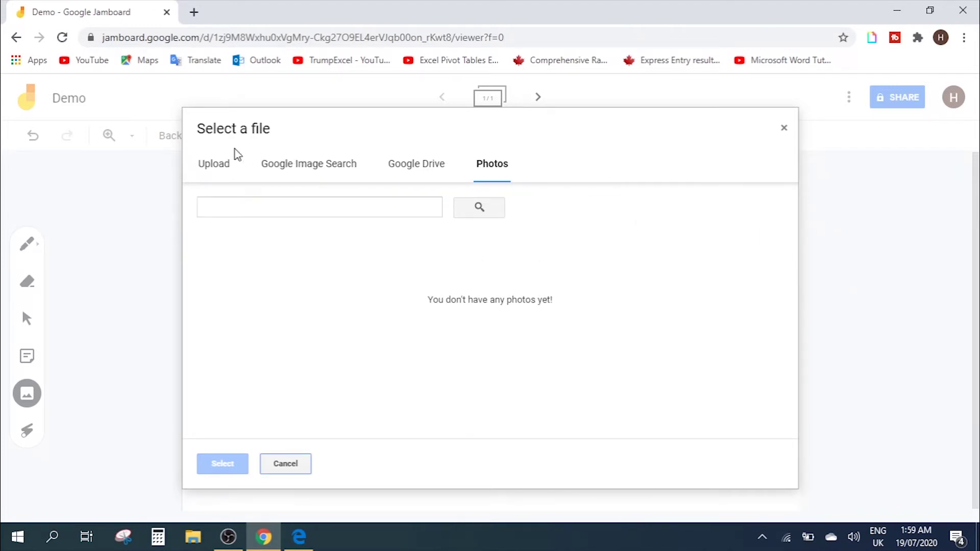
click(209, 167)
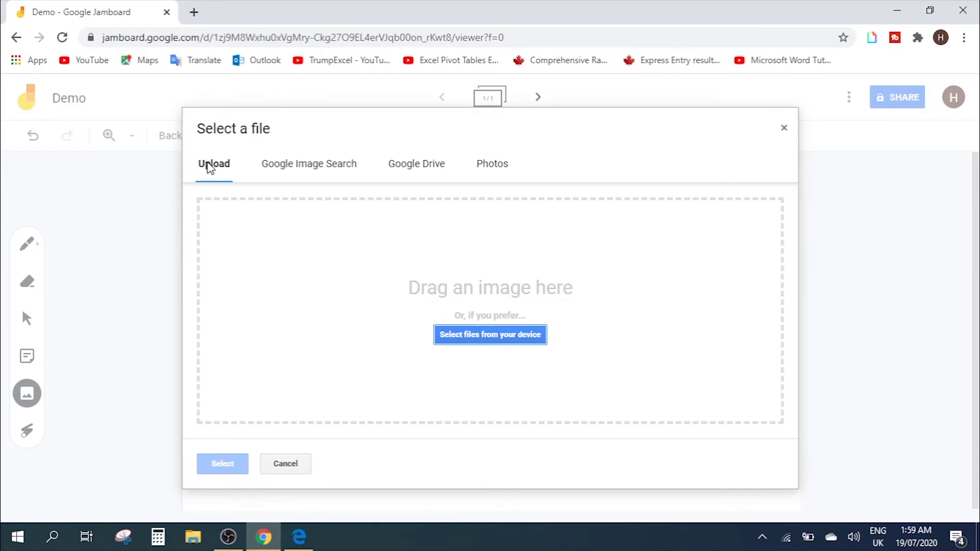
- Upload the image Cheers (2) from the Downloads folder onto the frame
click(505, 338)
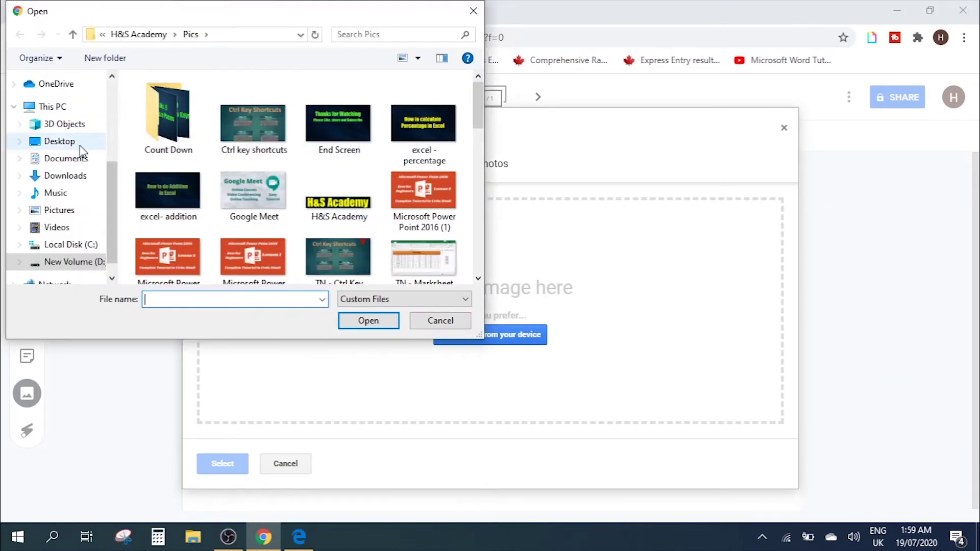
scroll(74, 156, up, 2)
scroll(70, 154, up, 3)
click(65, 124)
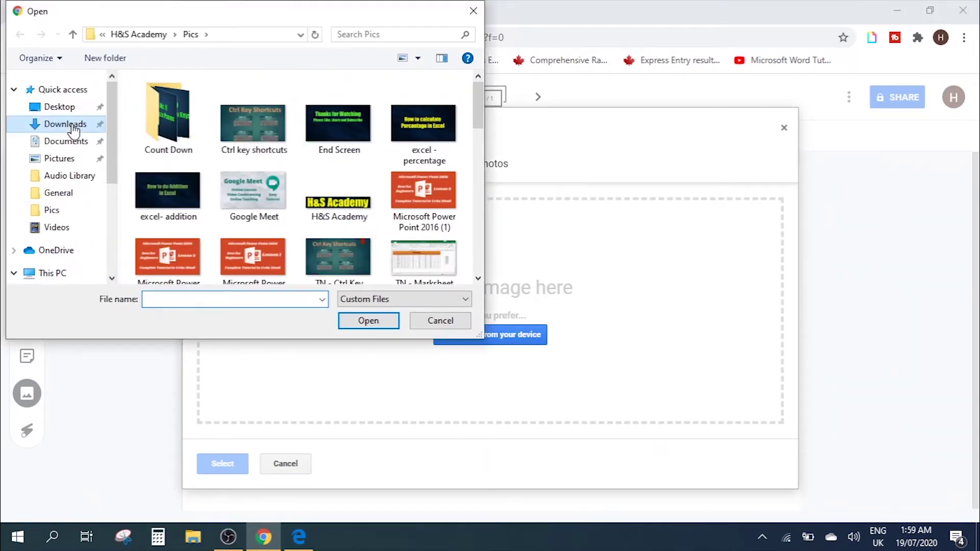
click(177, 137)
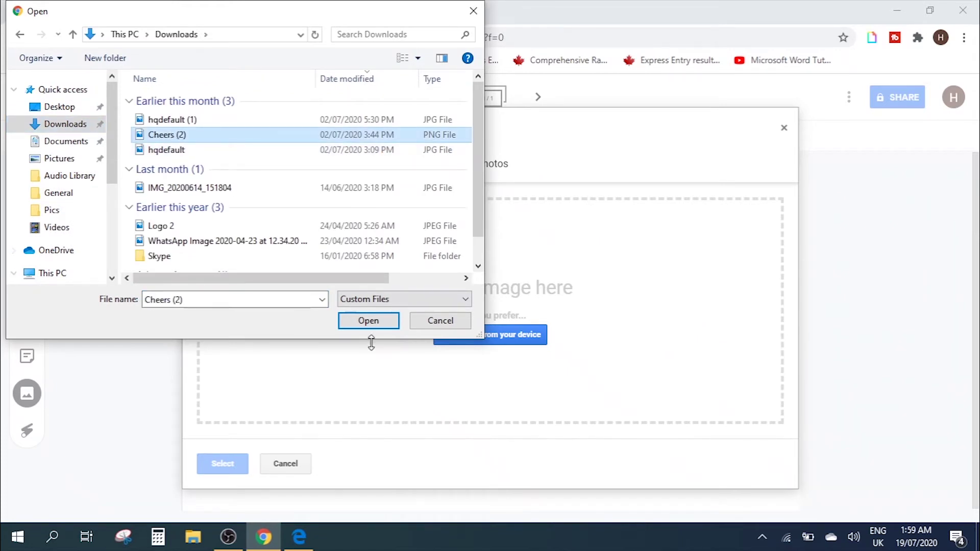
click(369, 322)
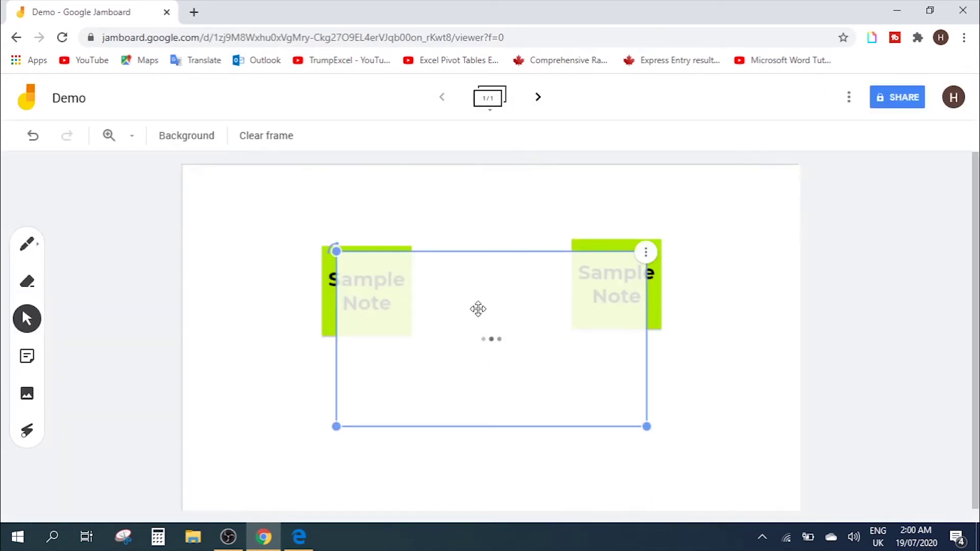
- Shift the uploaded image slightly left, shrink it from its lower-left corner and try its rotation handle
click(653, 281)
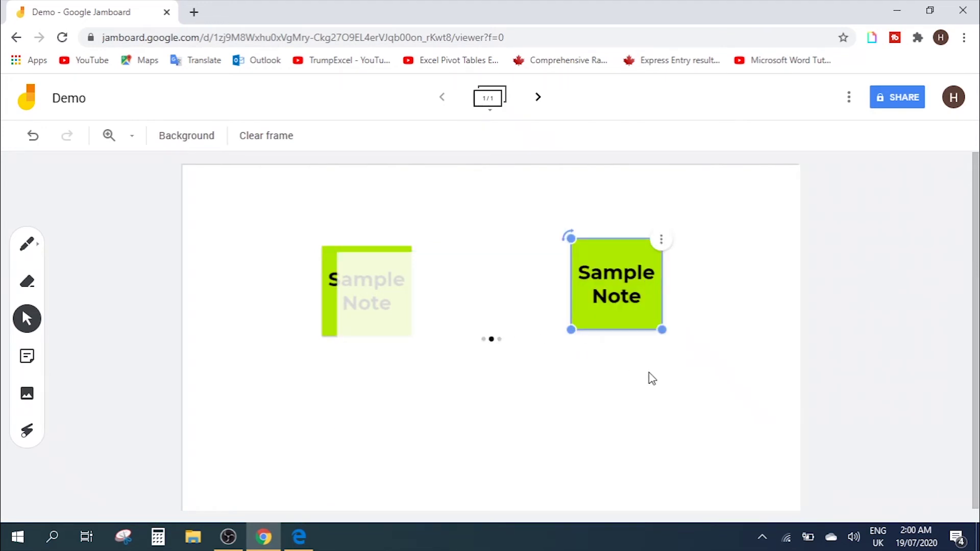
click(475, 346)
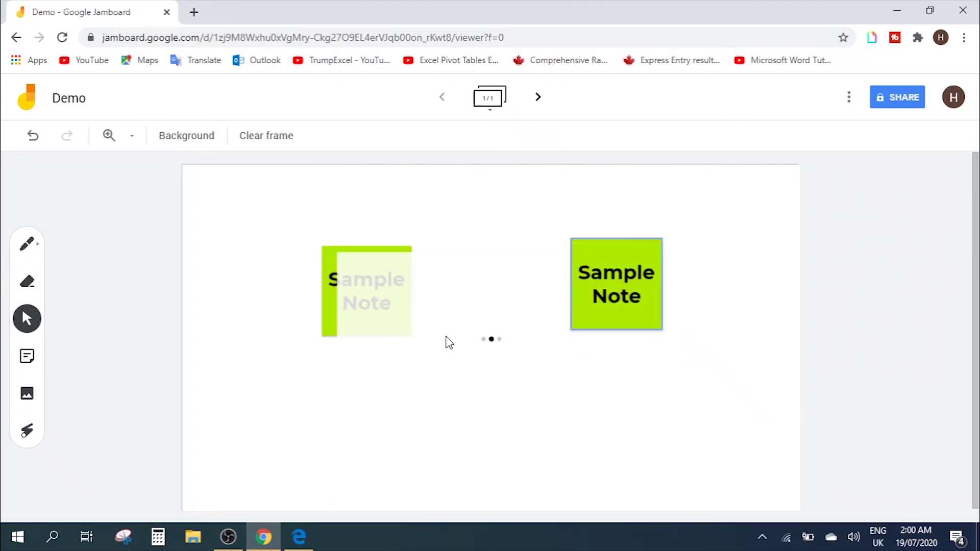
click(462, 328)
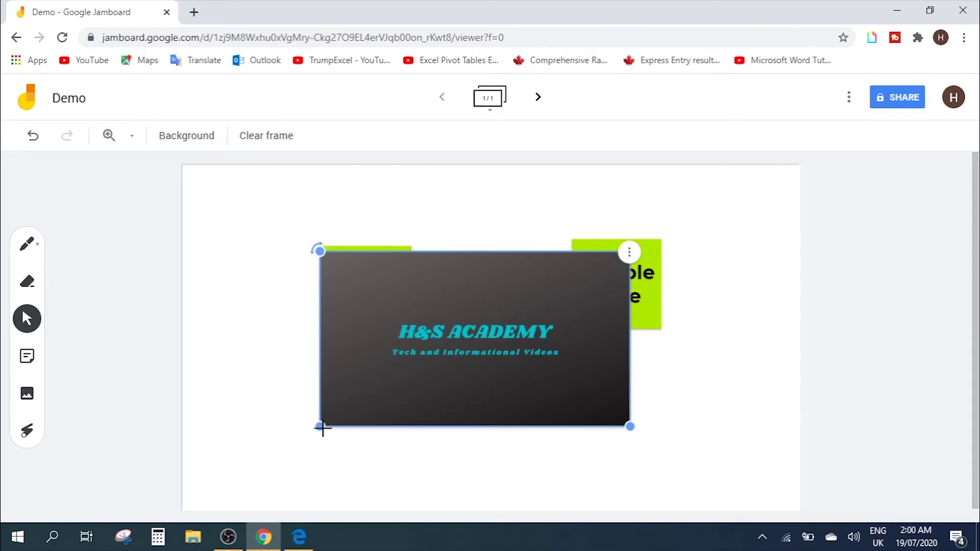
drag(322, 428, 349, 410)
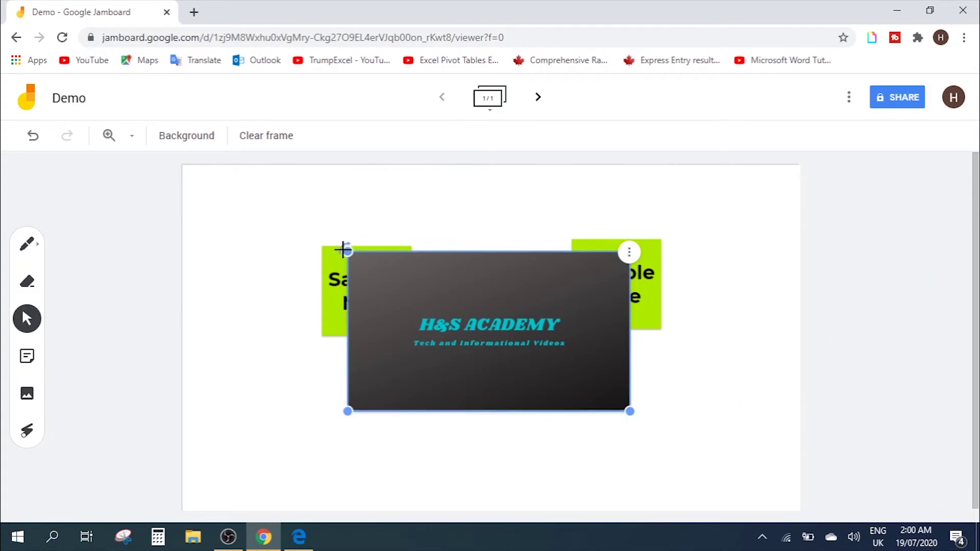
mouse_move(343, 249)
mouse_down()
mouse_move(409, 208)
mouse_move(313, 267)
mouse_move(328, 245)
mouse_up()
- Duplicate the H&S Academy image and move the copy lower so it overlaps the original
click(629, 253)
click(655, 258)
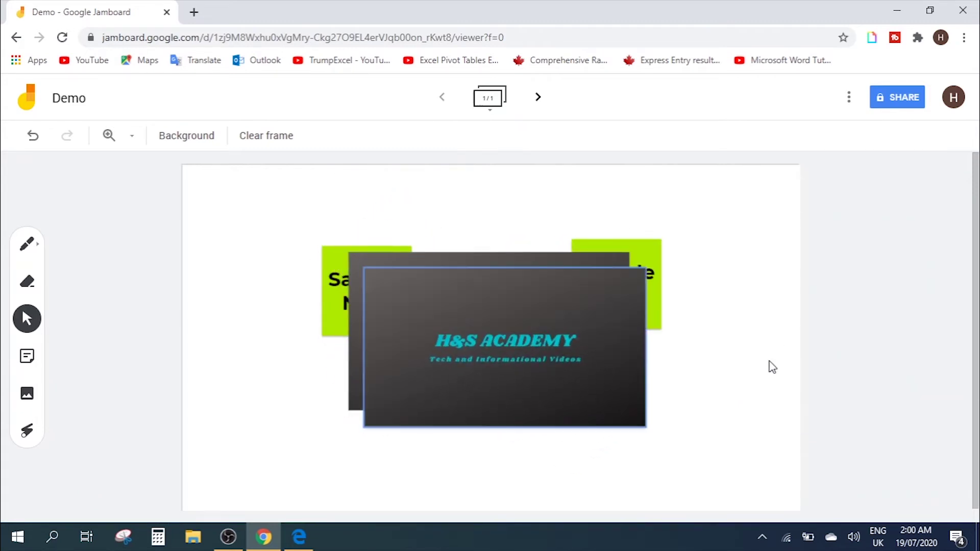
drag(480, 343, 486, 392)
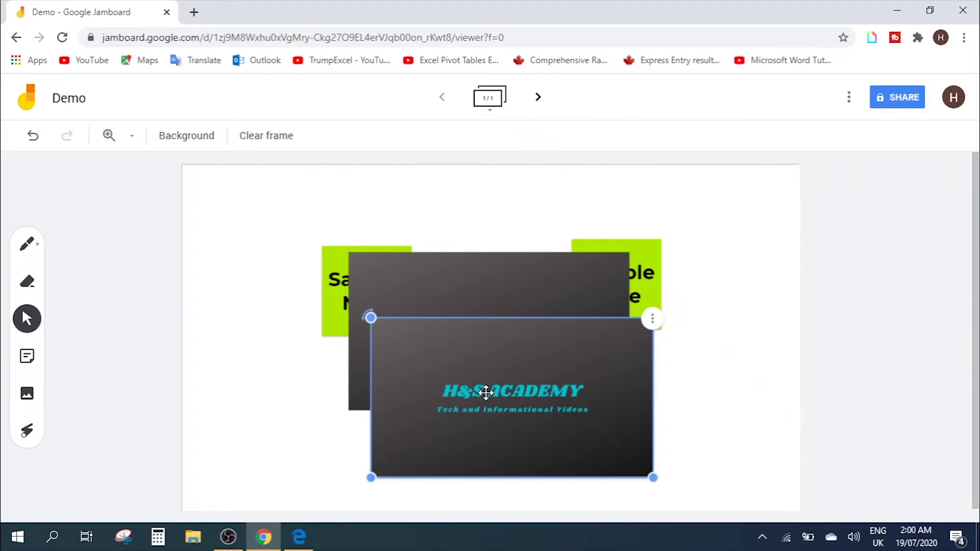
click(257, 353)
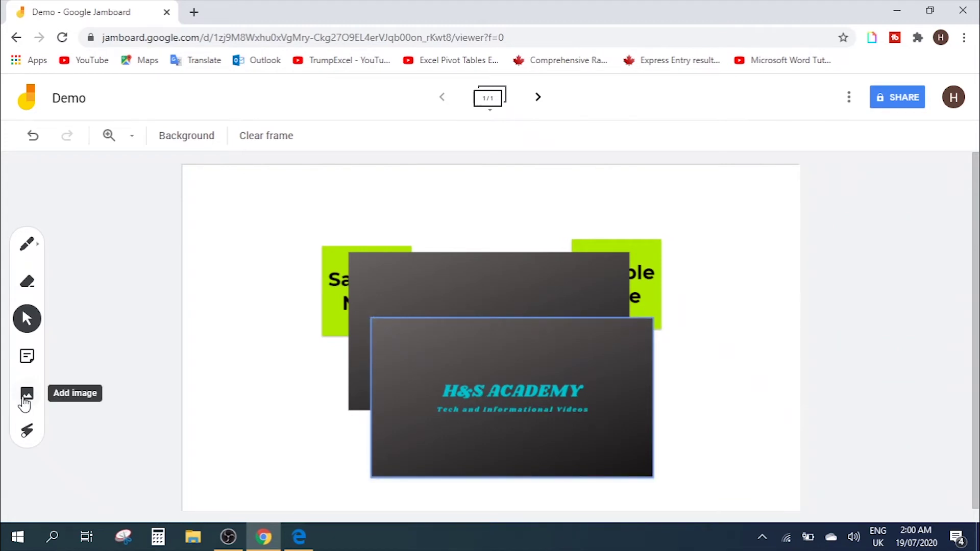
- Use the laser to trace temporary strokes over the lower H&S Academy image
click(25, 433)
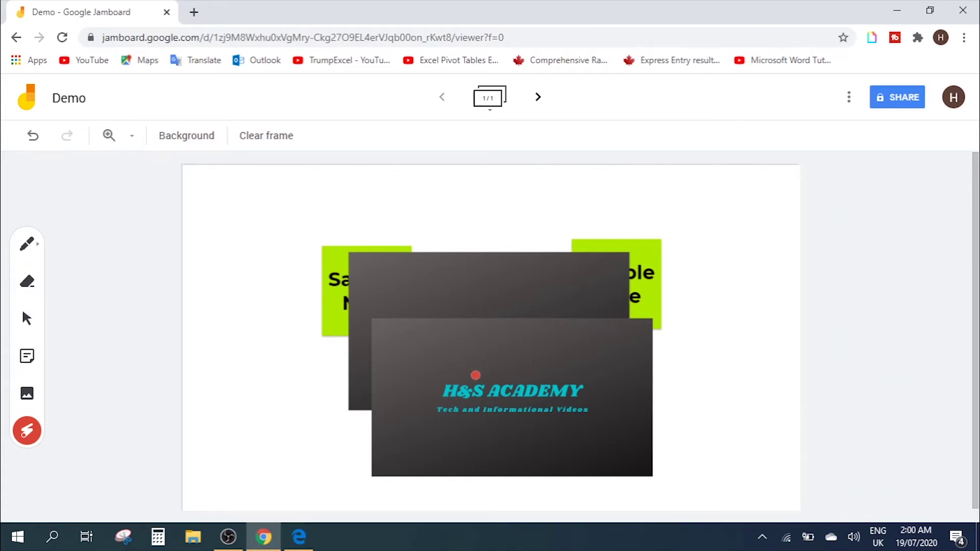
mouse_move(435, 380)
mouse_down()
mouse_move(413, 404)
mouse_move(634, 437)
mouse_move(455, 363)
mouse_move(396, 361)
mouse_up()
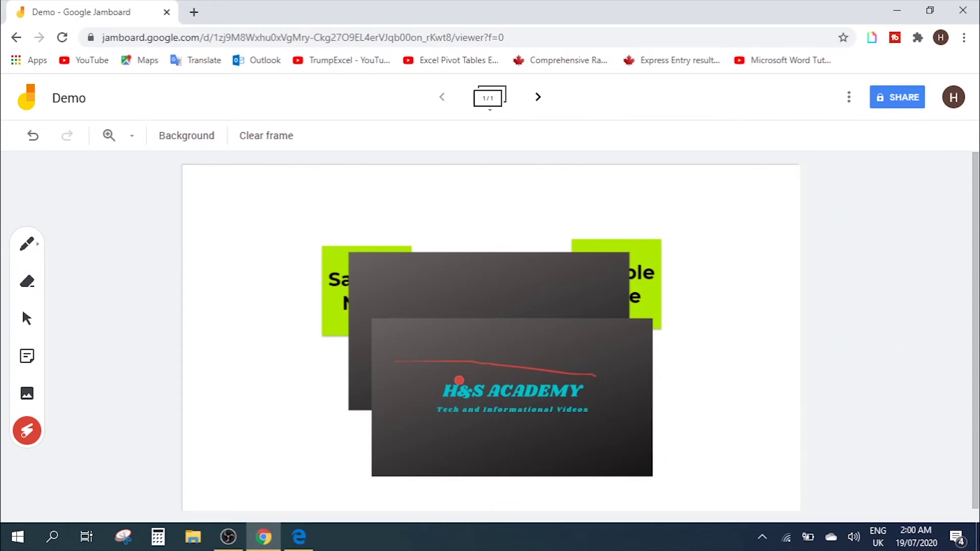
drag(449, 382, 582, 380)
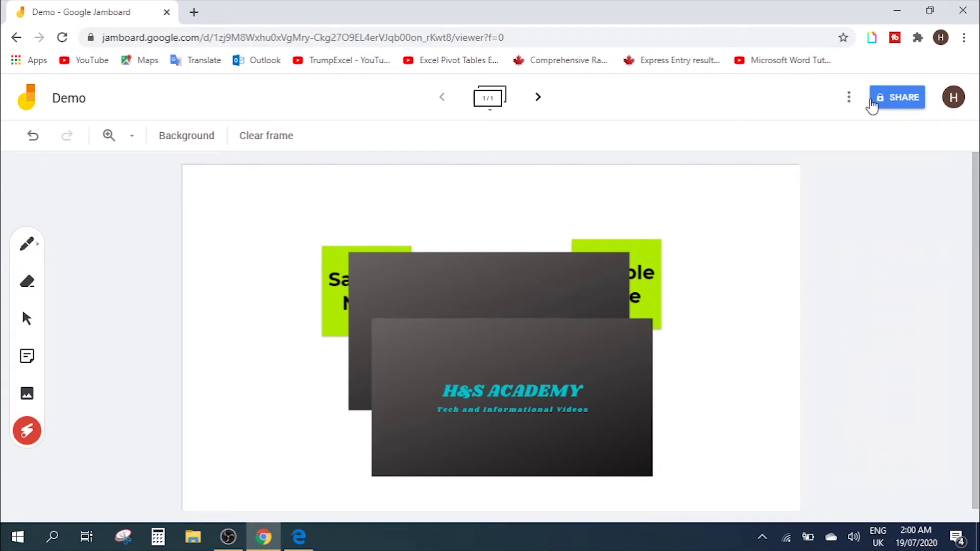
- Look through the Jam's additional options for renaming, downloading, saving, removing and copying it
click(850, 98)
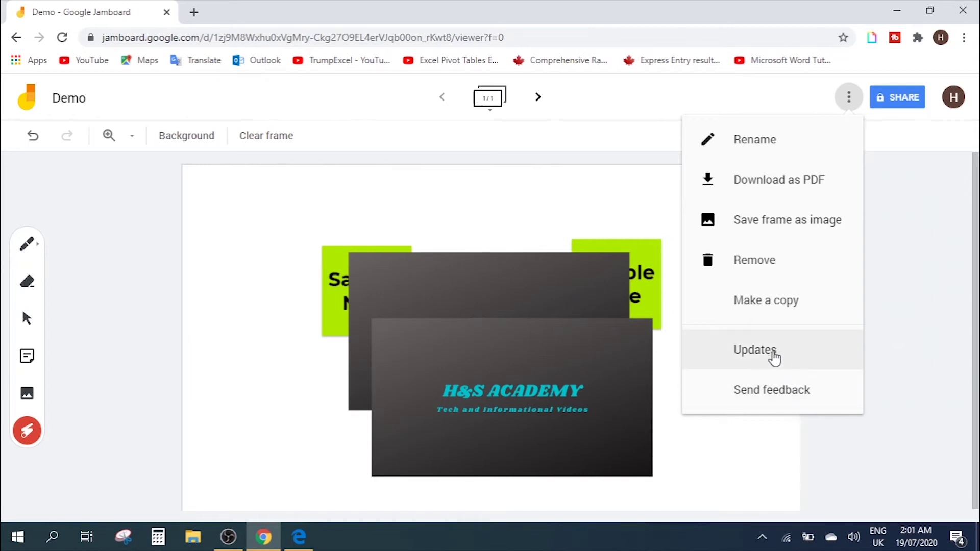
click(901, 264)
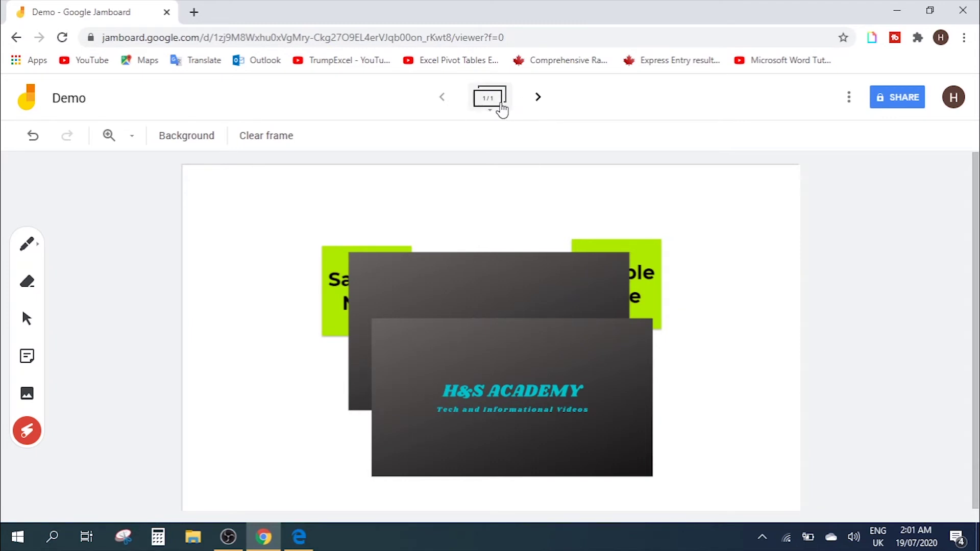
- Add two blank frames after the first one and step back and forth between frames, ending on frame 1
click(539, 99)
click(539, 100)
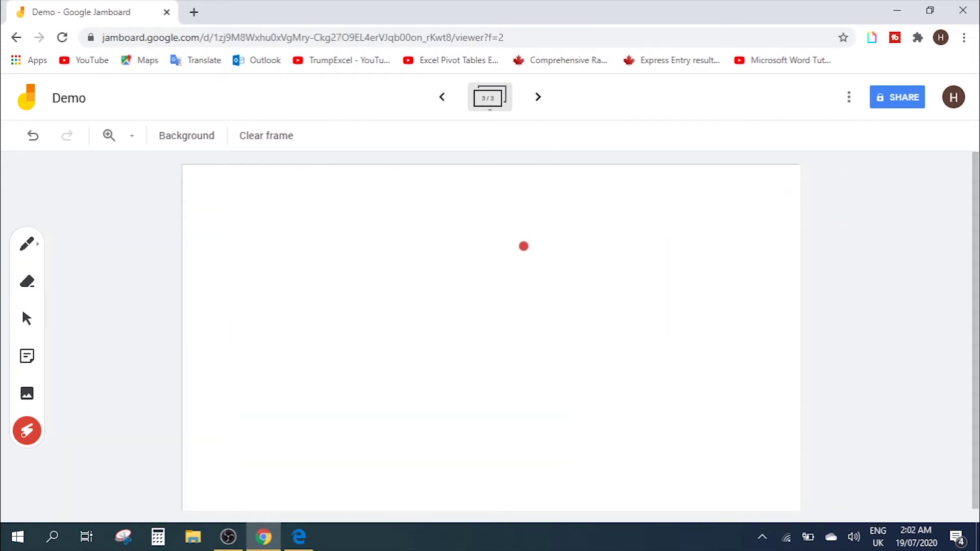
click(442, 98)
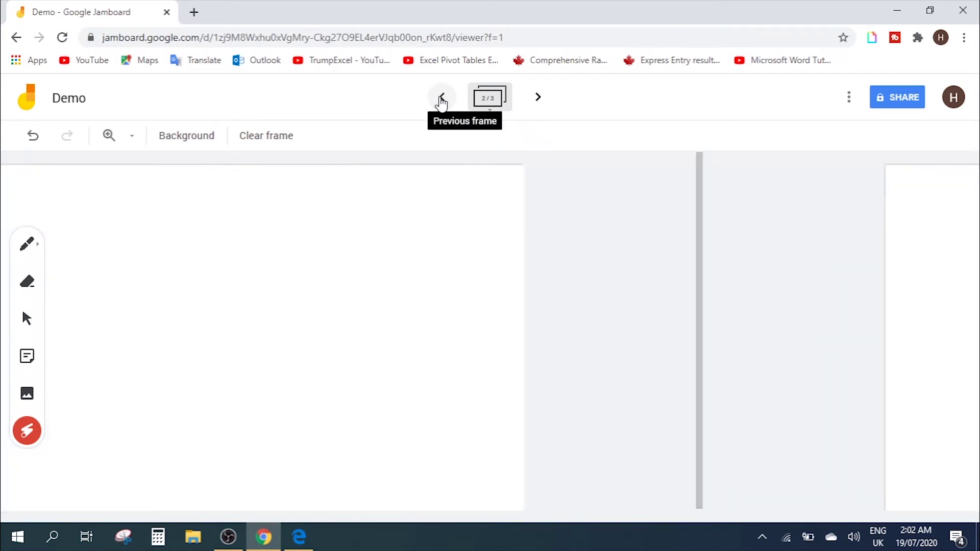
click(442, 100)
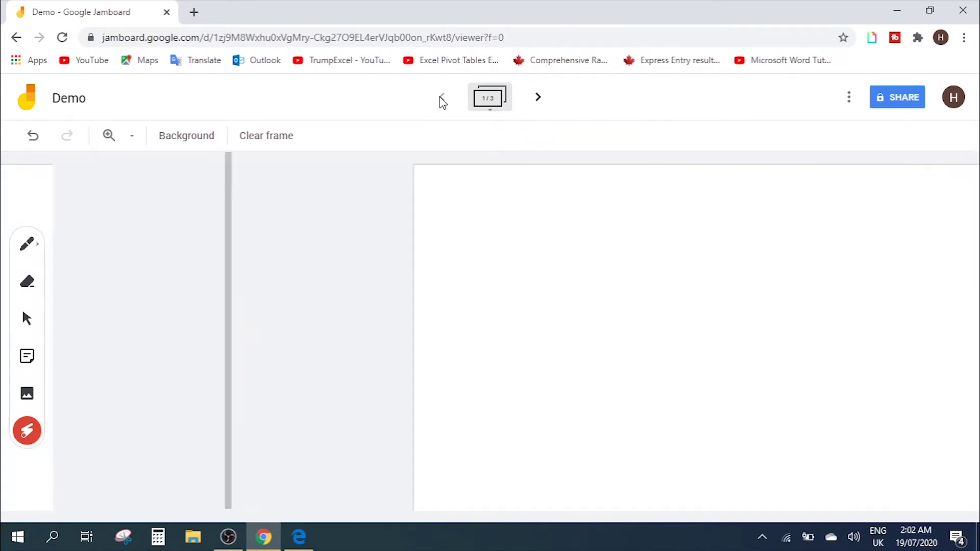
click(538, 98)
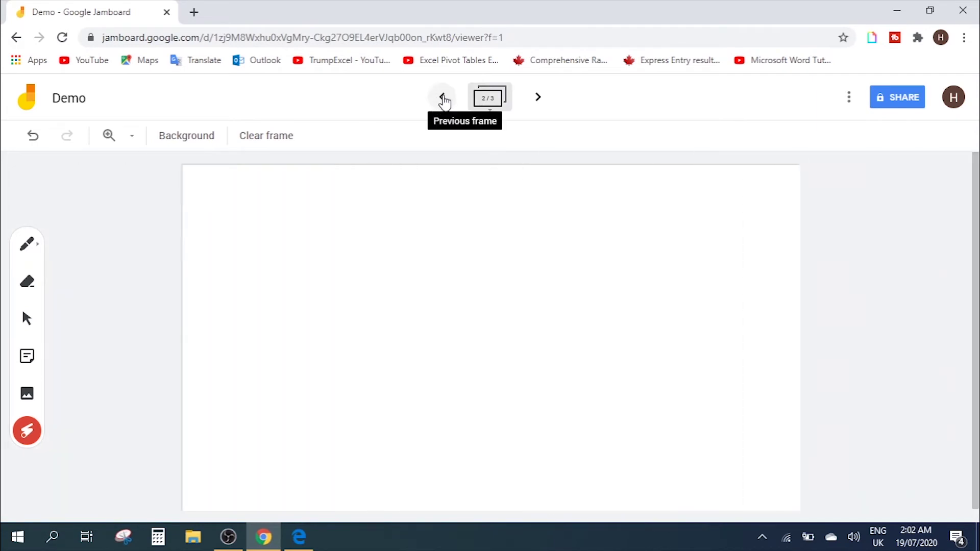
click(443, 99)
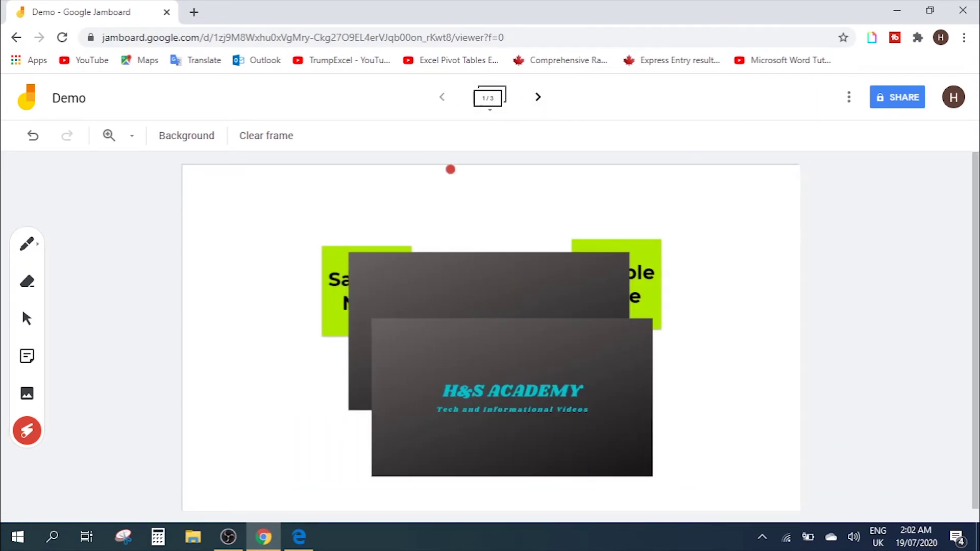
- Expand the frame overview, browse frames 1 to 3, check the options for frame 1 and collapse the overview
click(489, 104)
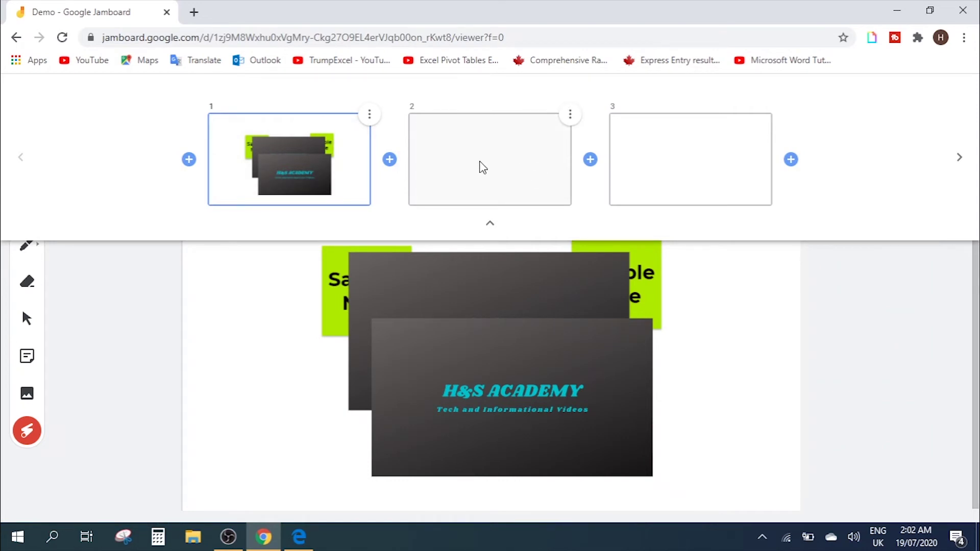
click(516, 160)
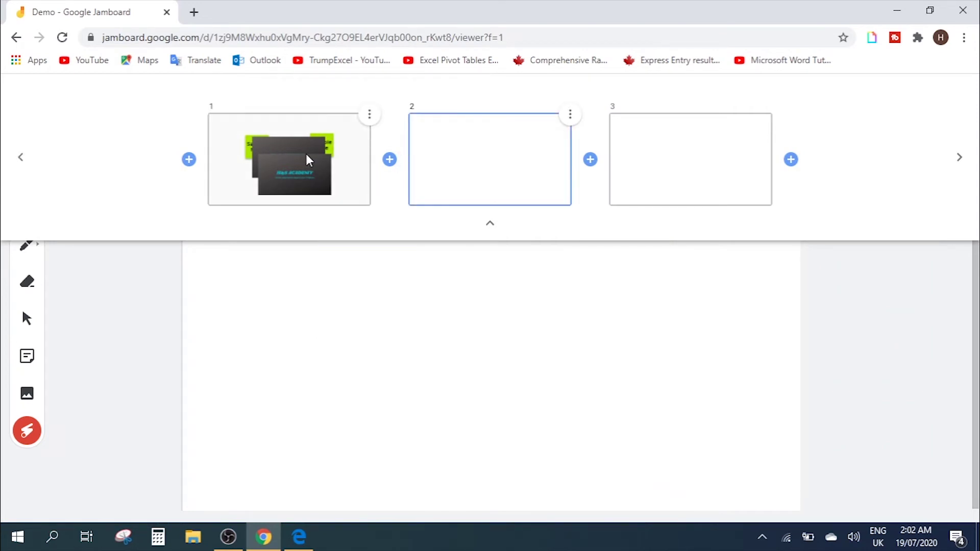
click(308, 158)
click(497, 153)
click(650, 144)
click(475, 161)
click(368, 172)
click(366, 115)
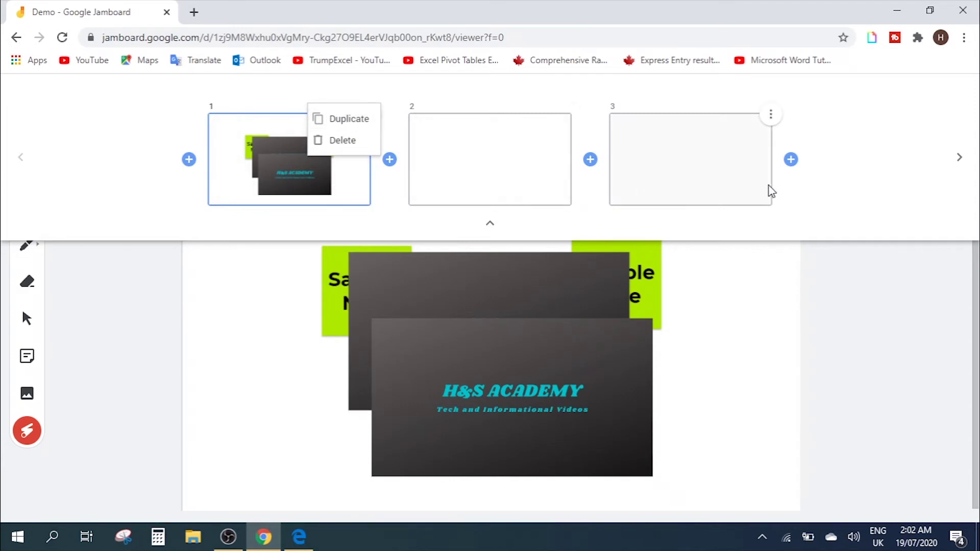
click(882, 181)
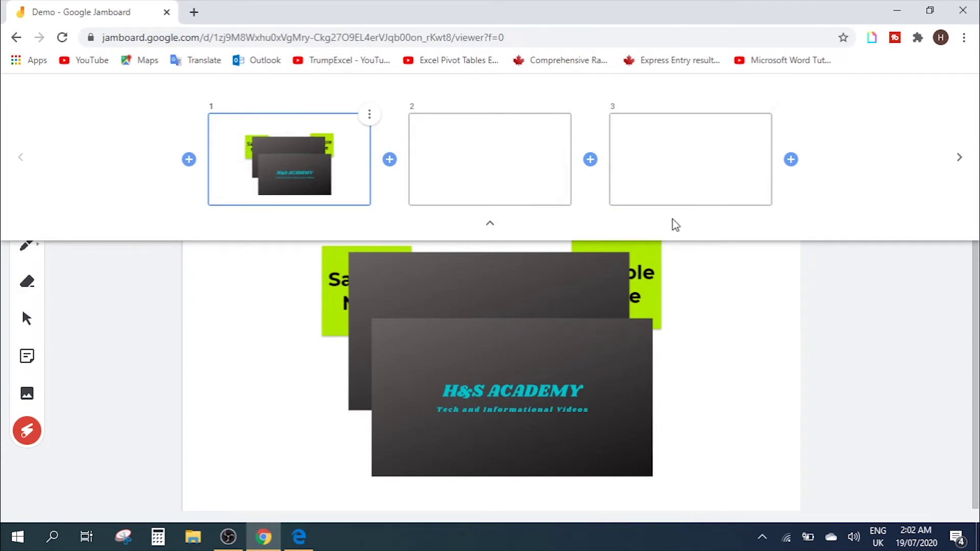
click(491, 226)
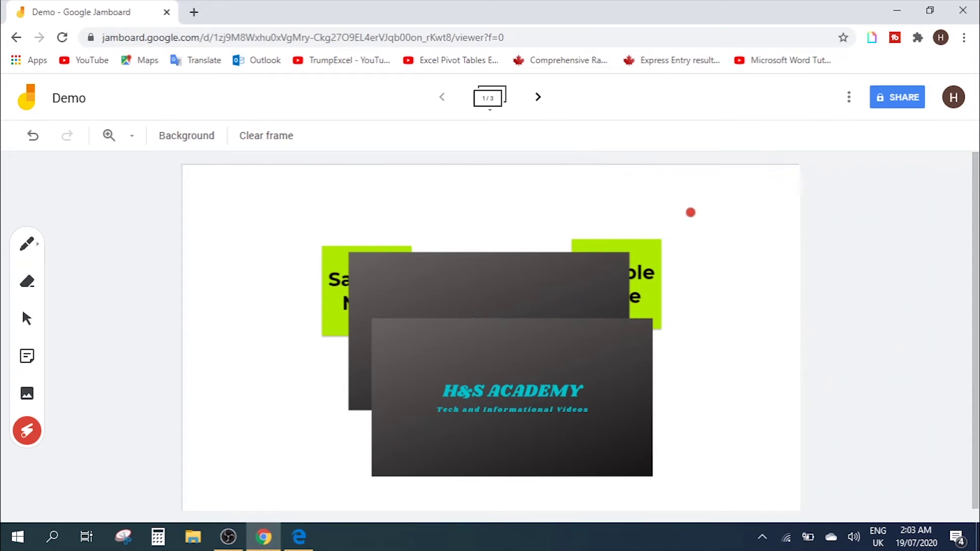
- Switch from the laser to the pen and on to the Select tool
click(24, 242)
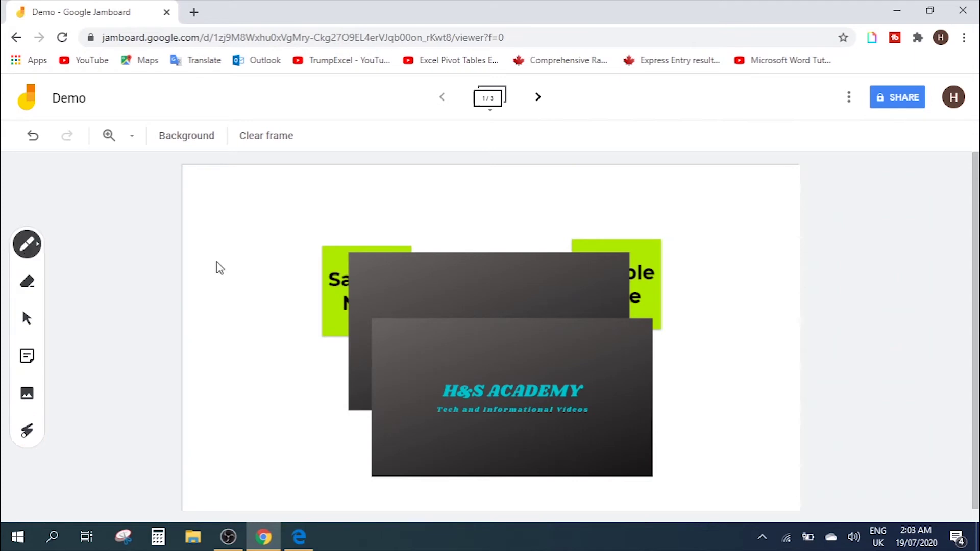
click(28, 319)
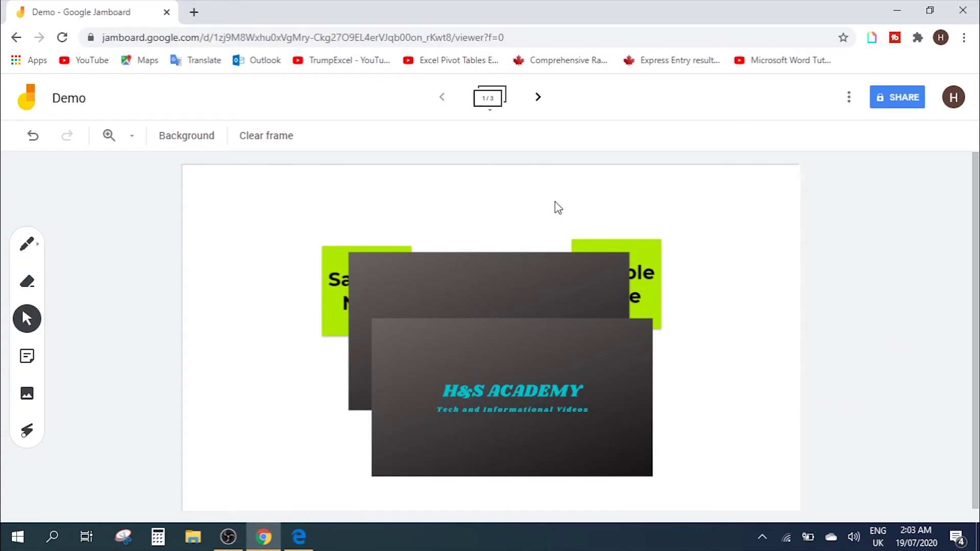
- View the sharing options and suggested contacts for adding people, and close them without adding anyone
click(891, 102)
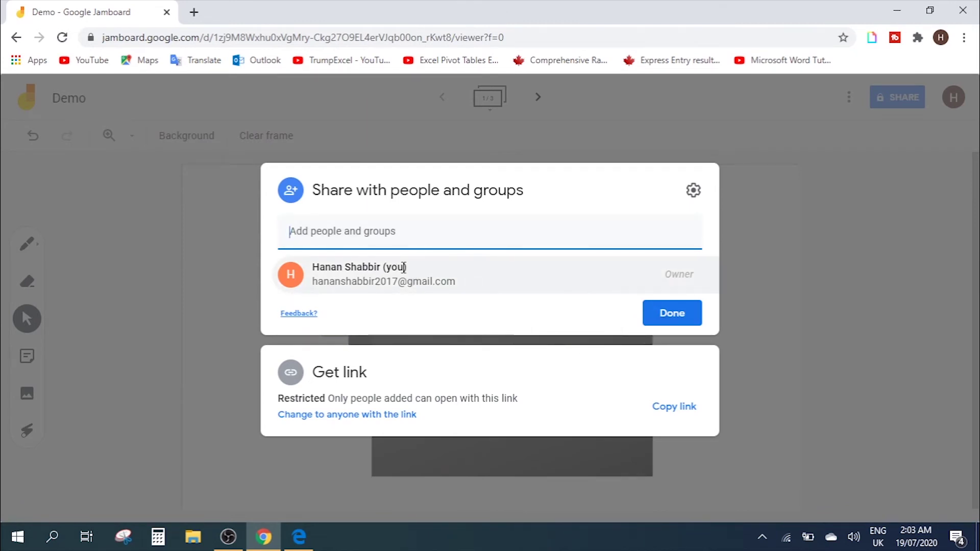
click(343, 233)
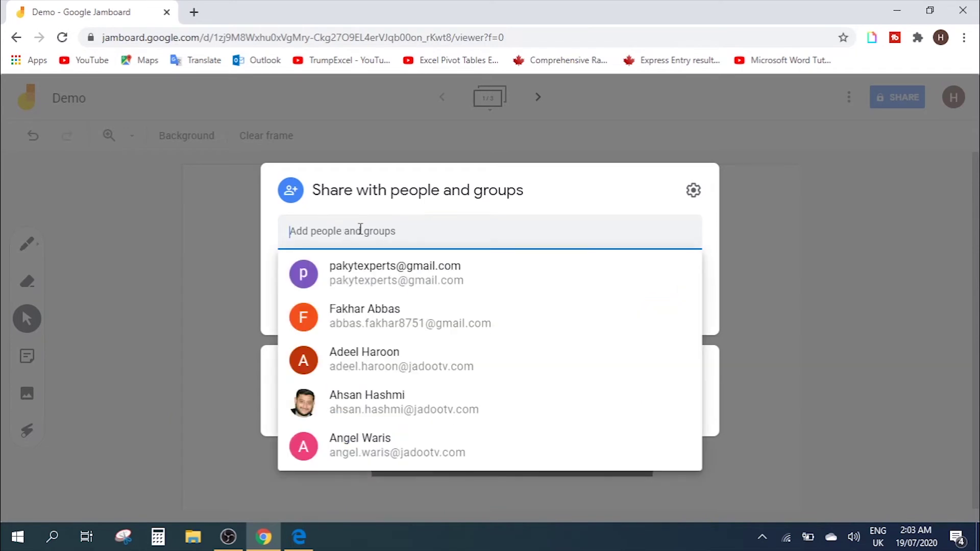
click(815, 293)
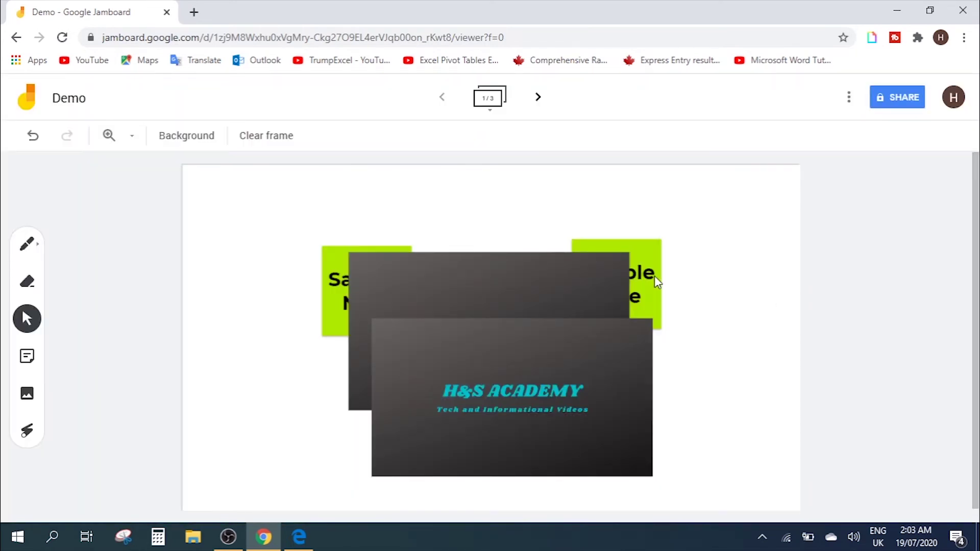
- Change the Jam's link access to Anyone with the link and check the available access choices
click(898, 98)
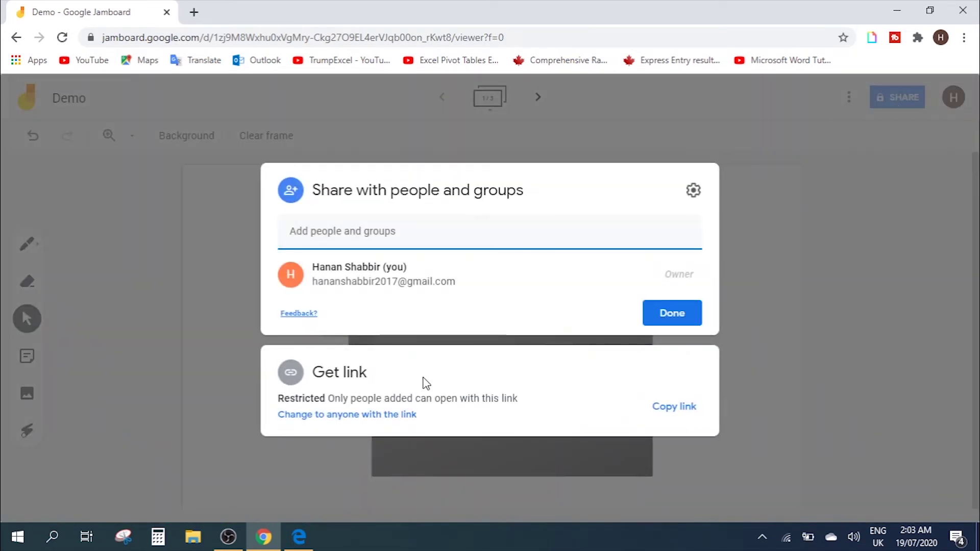
click(348, 415)
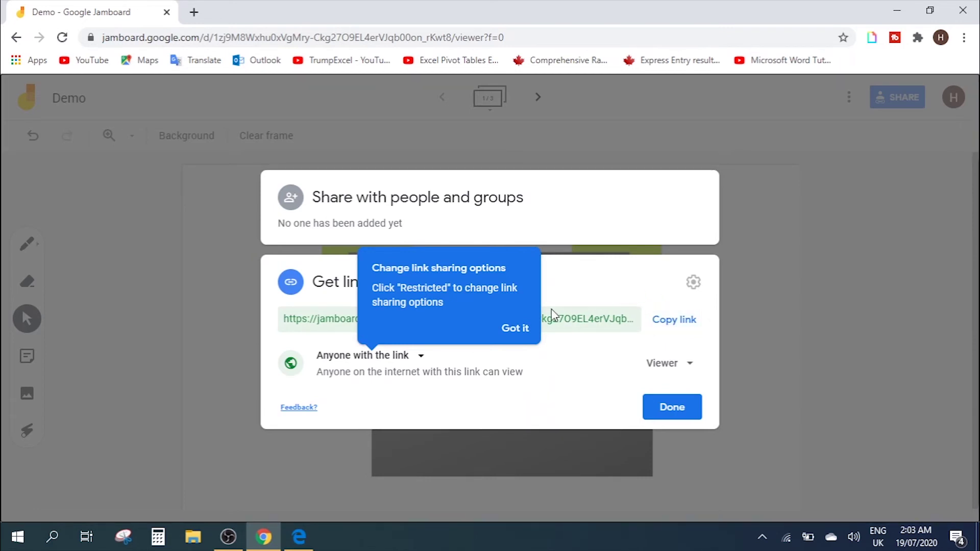
click(515, 331)
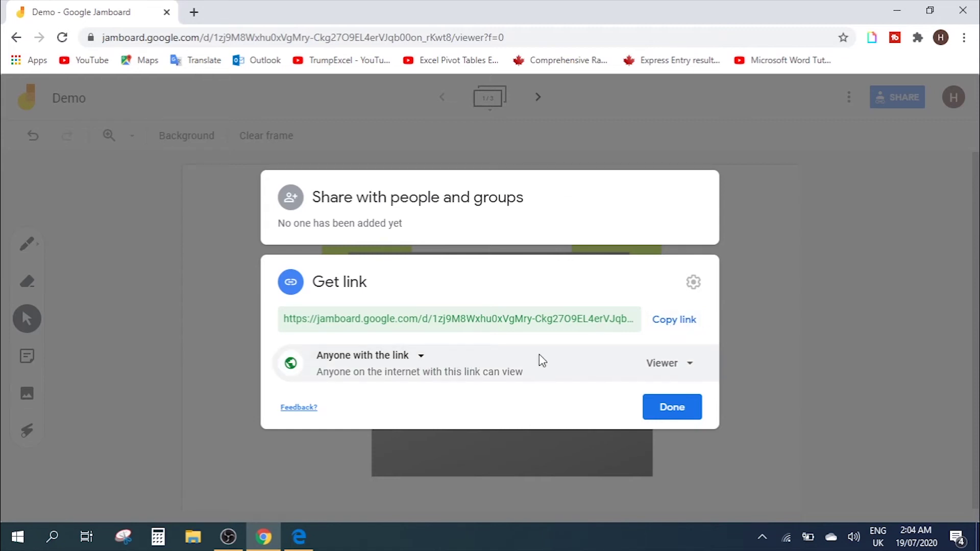
click(418, 358)
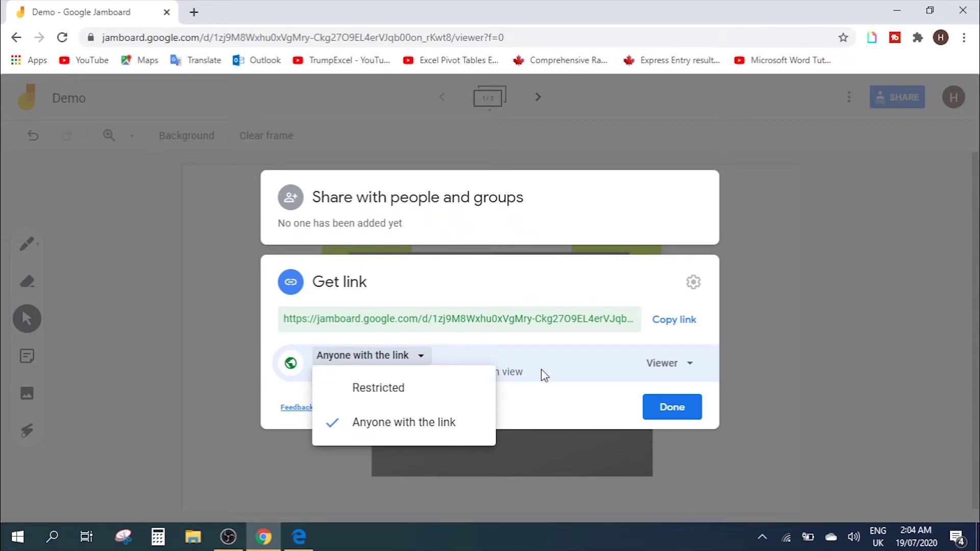
click(612, 362)
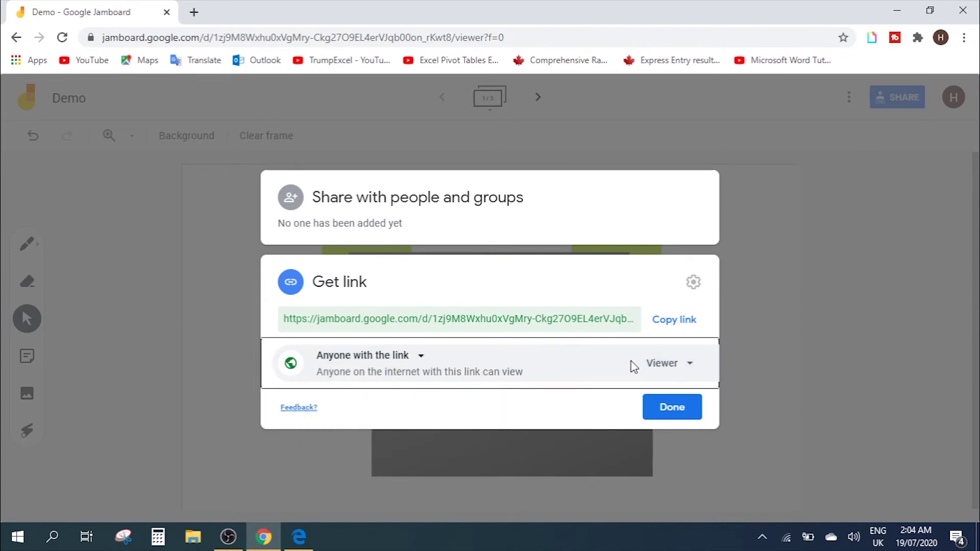
- Try the Editor role for anyone with the link, set it back to Viewer and finish sharing
click(678, 366)
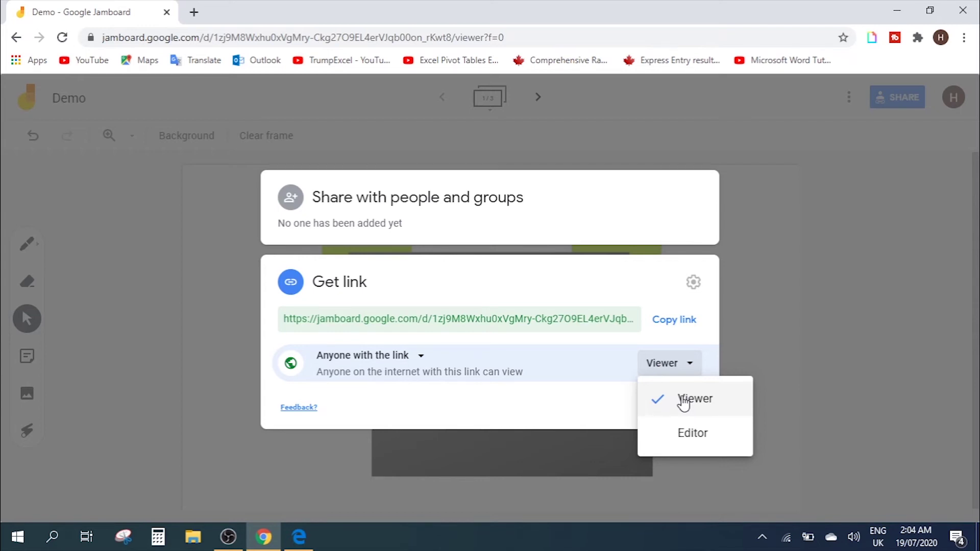
click(680, 434)
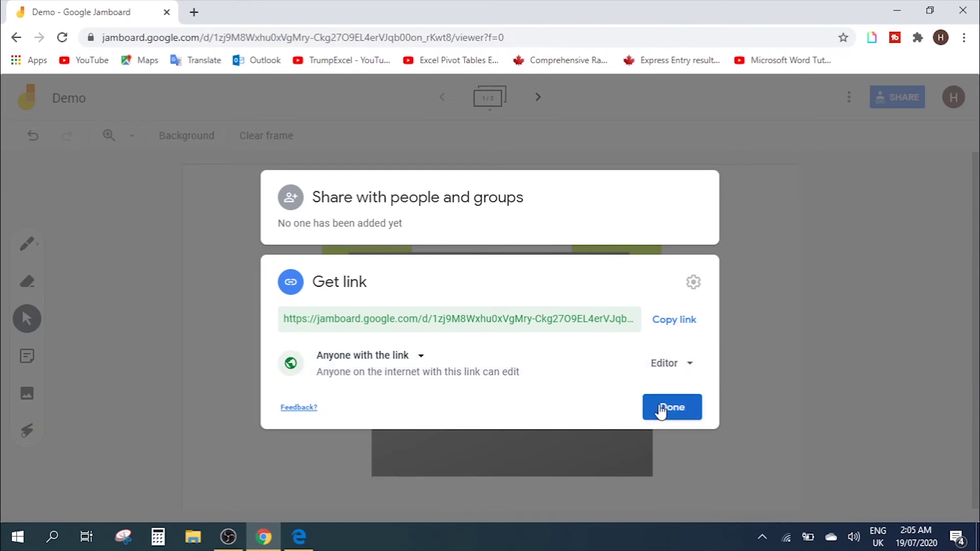
click(675, 364)
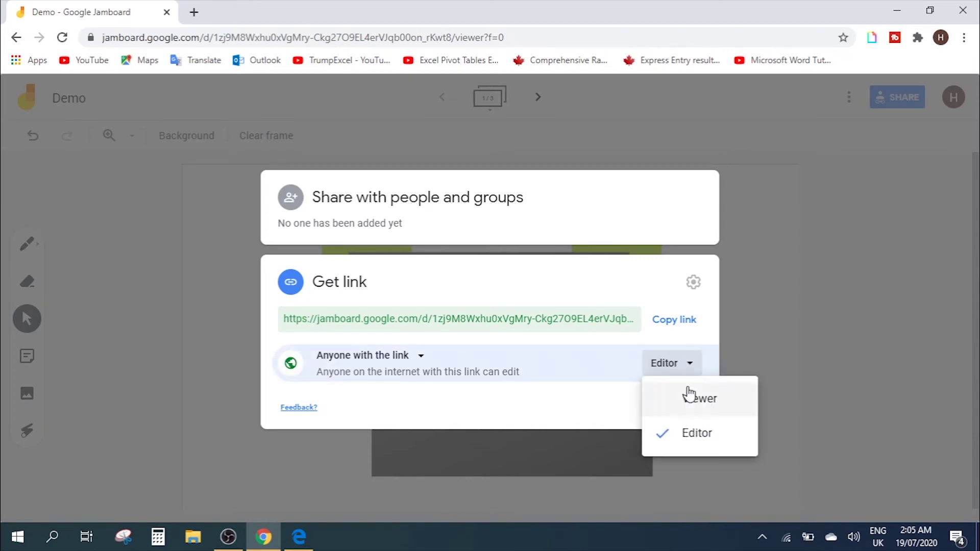
click(689, 395)
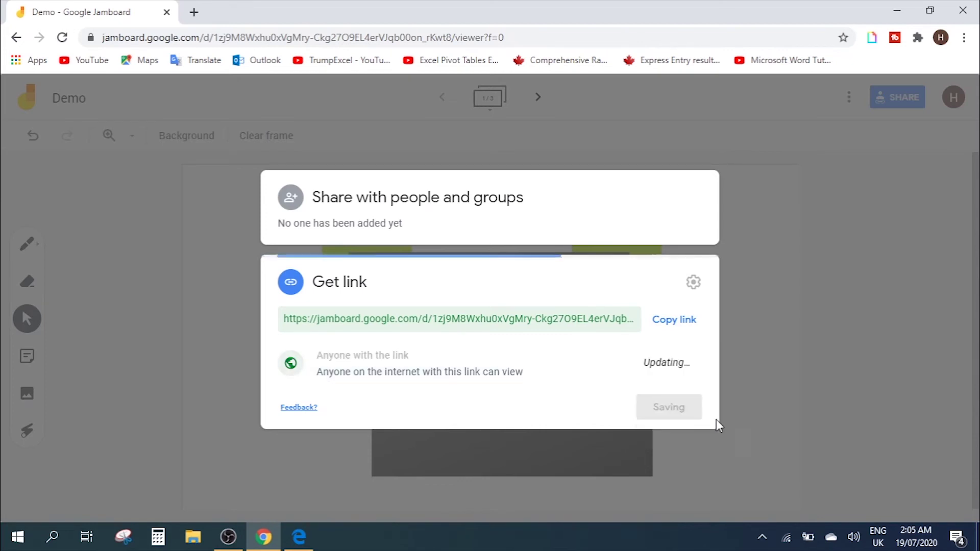
click(673, 411)
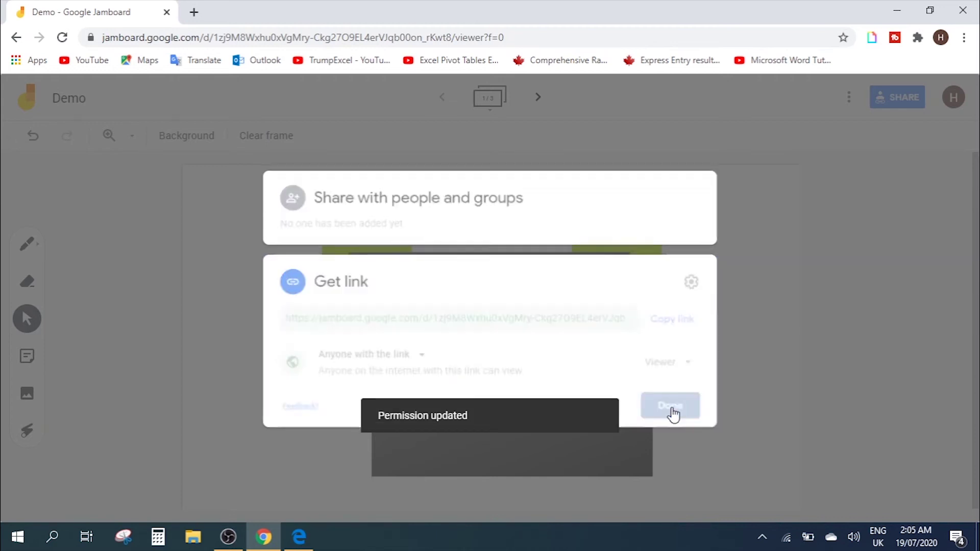